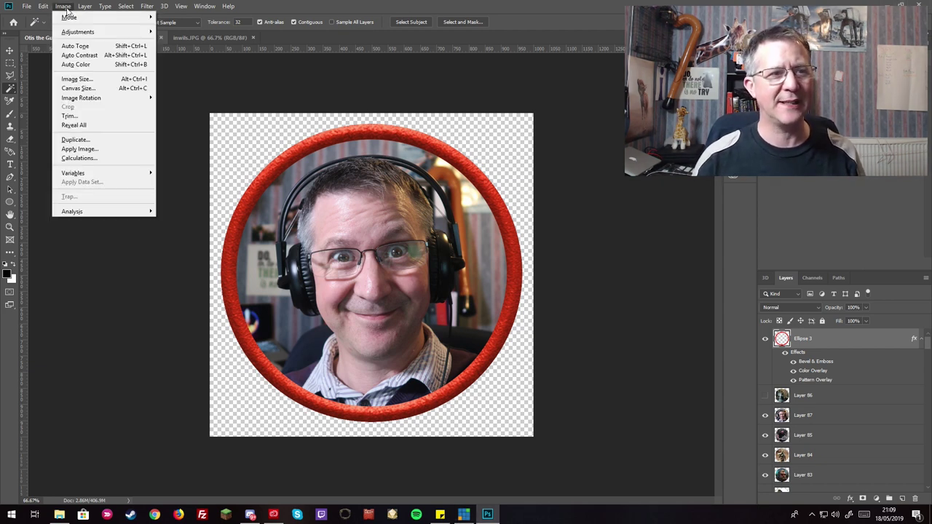
Step: Confirm the image is 1000×1000 px, then hide the Ellipse 3 red ring layer
left_click(65, 7)
left_click(76, 79)
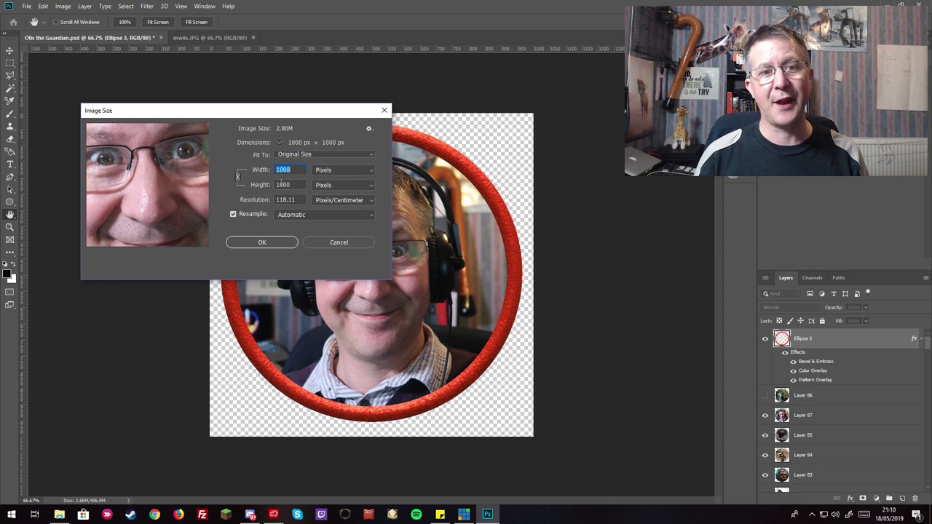
left_click(337, 243)
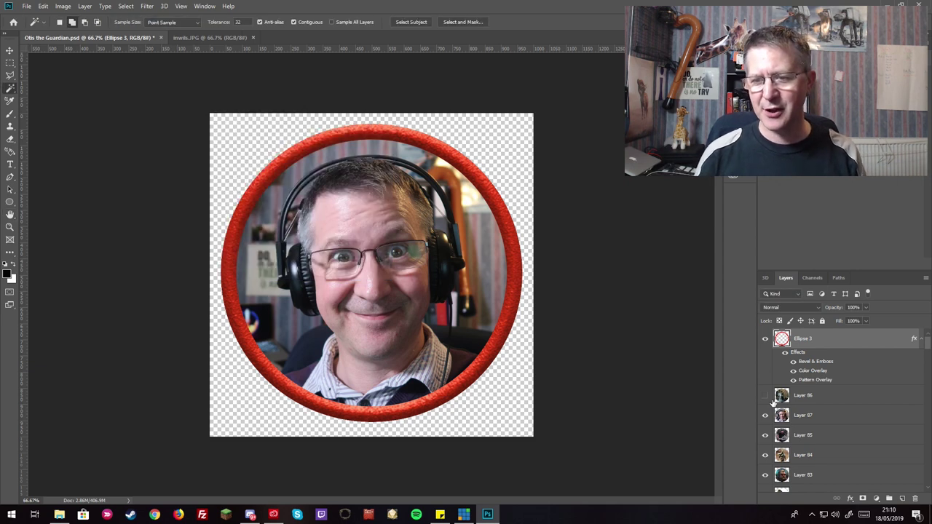
left_click(765, 339)
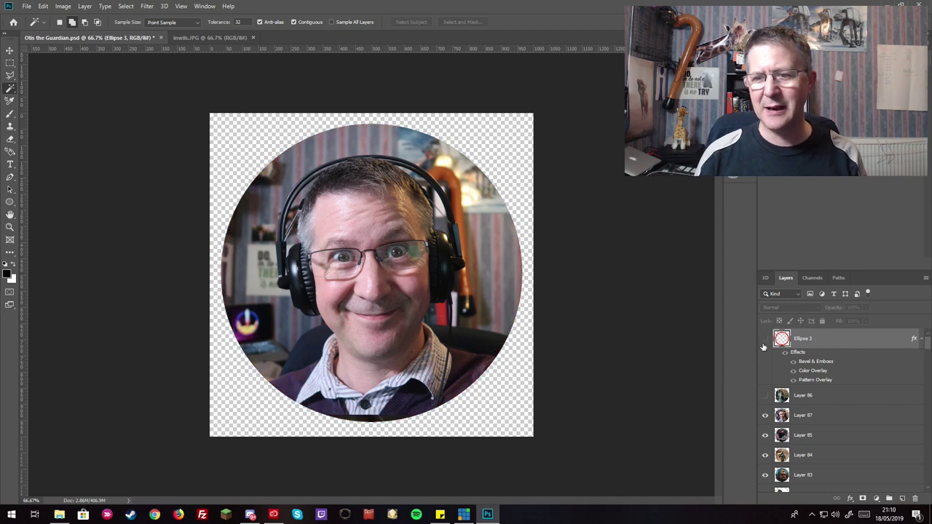
Step: Show Ellipse 3 again and create a new 1000×1000 px document
left_click(765, 339)
left_click(26, 7)
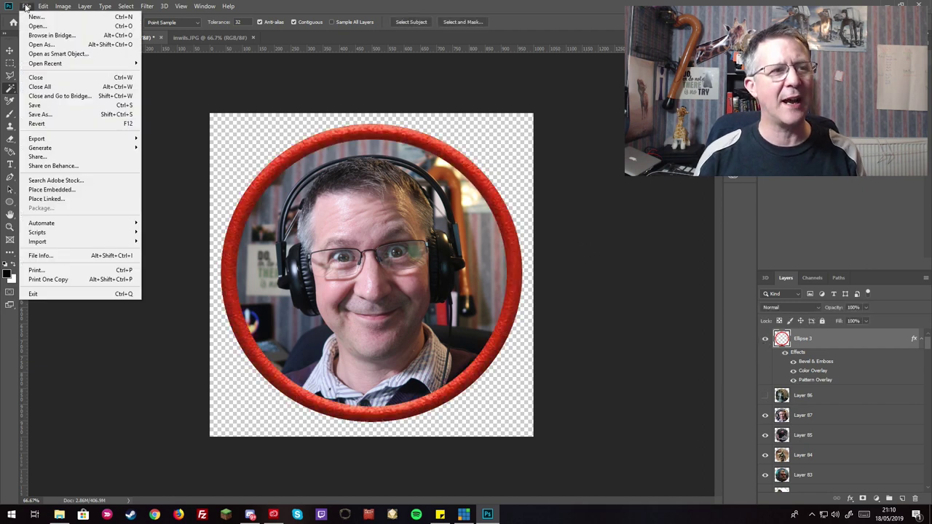
left_click(35, 16)
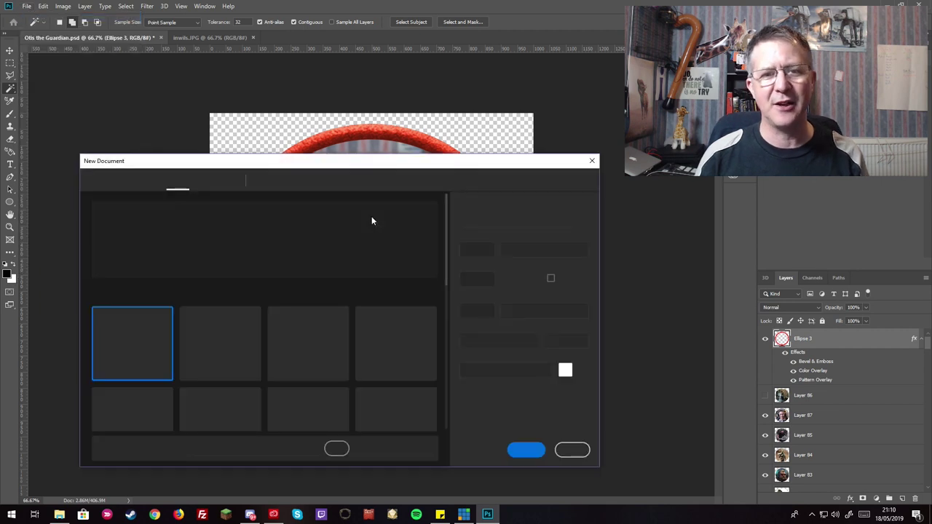
left_click(531, 449)
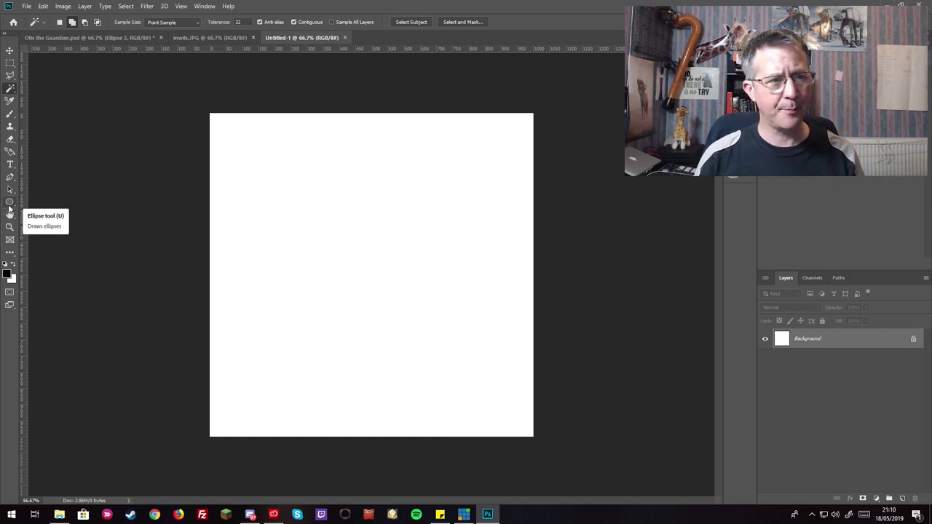
Step: Draw a black circle about 987 px across from the canvas's top-left corner
left_click(9, 204)
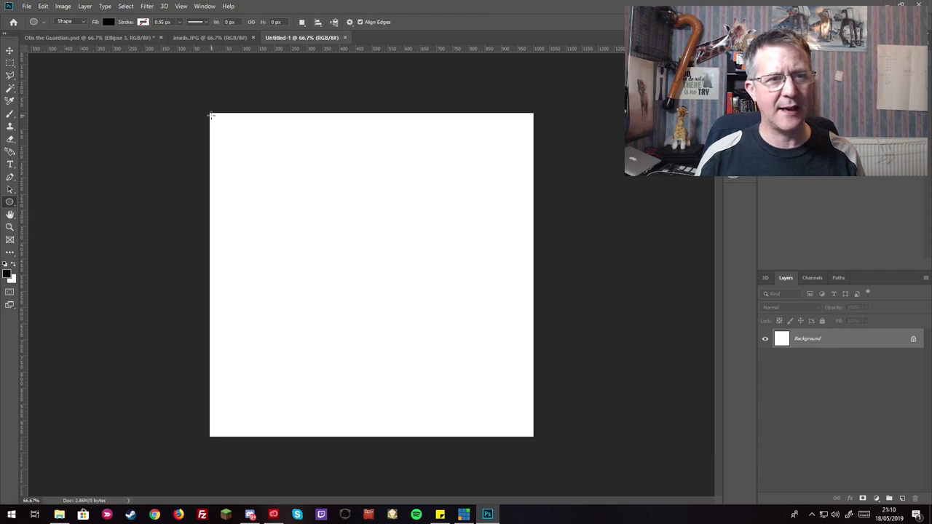
left_click_drag(210, 114, 529, 478)
key("shift")
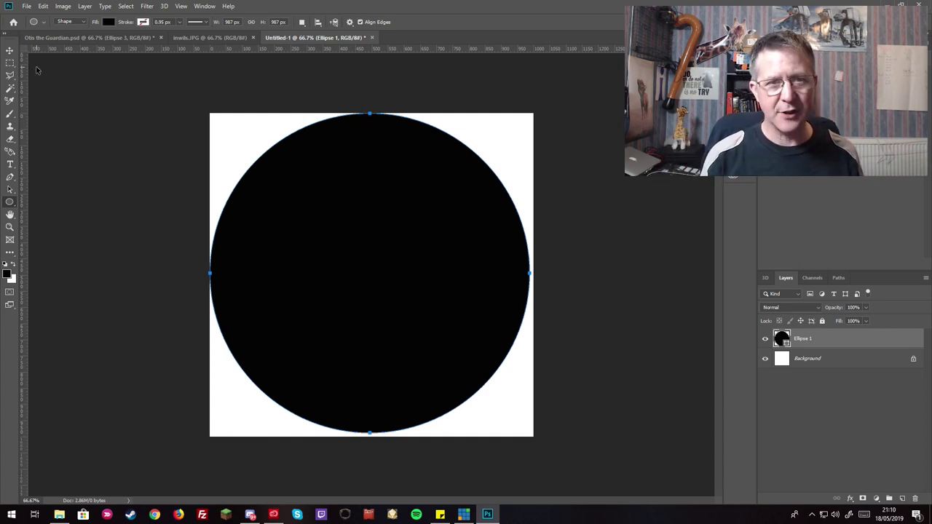
Step: Shrink the circle slightly and centre it on the canvas
key("ctrl+t")
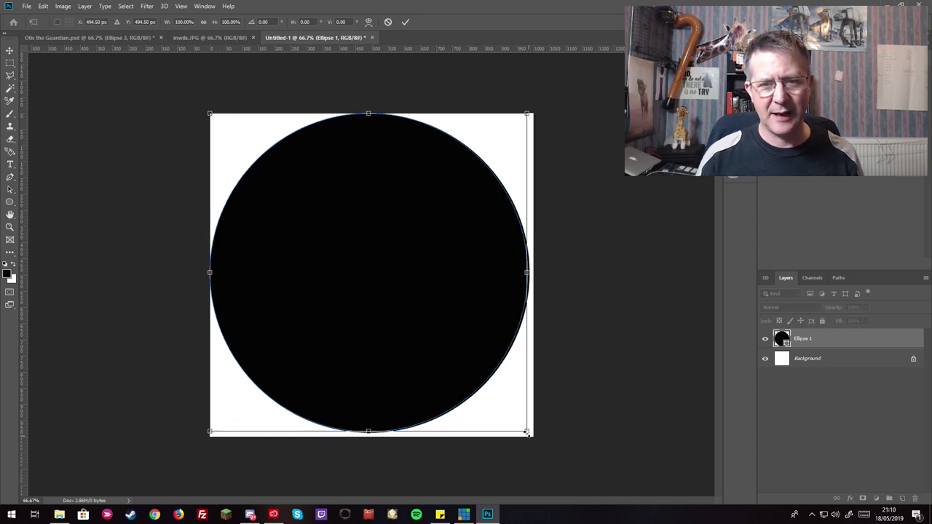
left_click_drag(528, 433, 511, 424)
left_click_drag(425, 291, 436, 322)
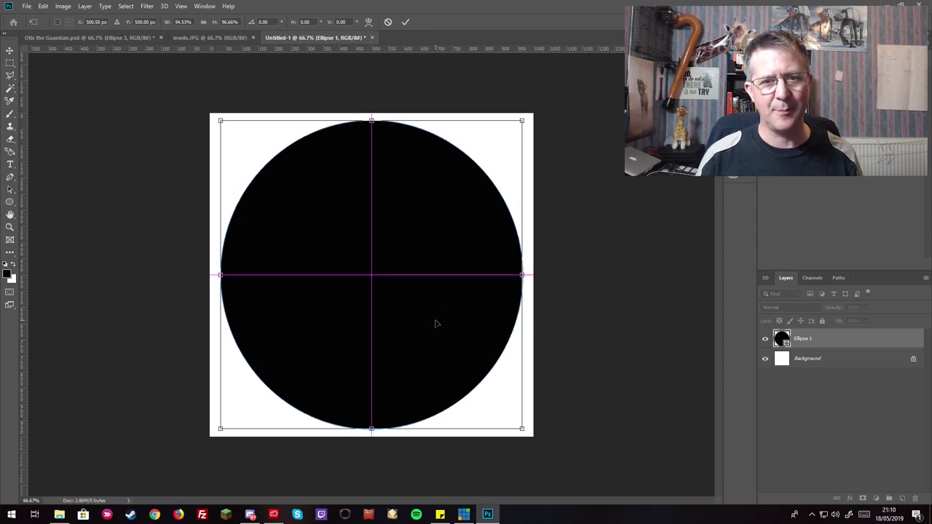
left_click(405, 22)
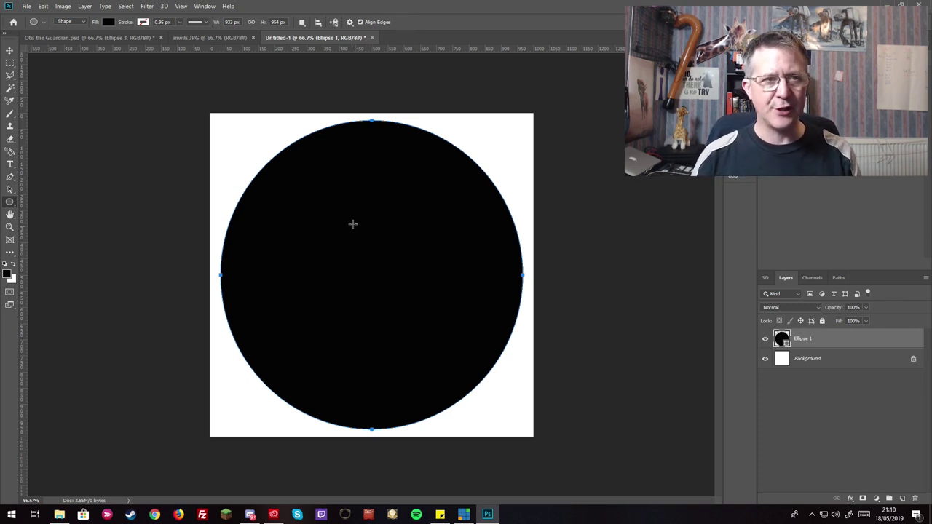
Step: Make the circle hollow with a 40 px blue outline and delete the white Background layer
left_click(109, 26)
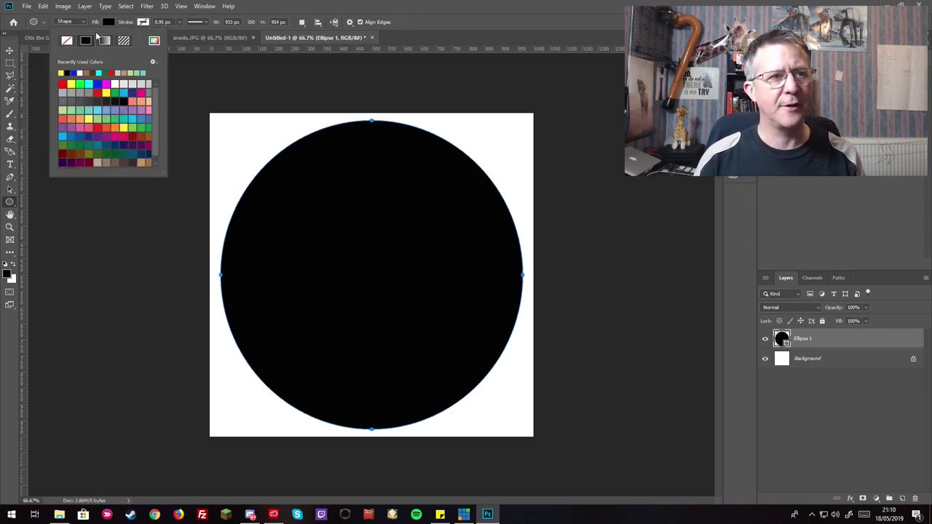
left_click(65, 41)
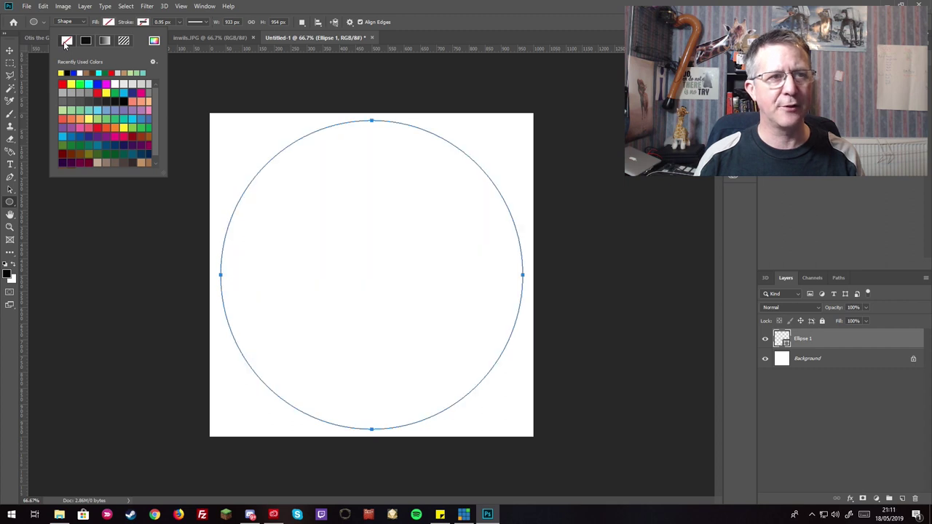
left_click(144, 22)
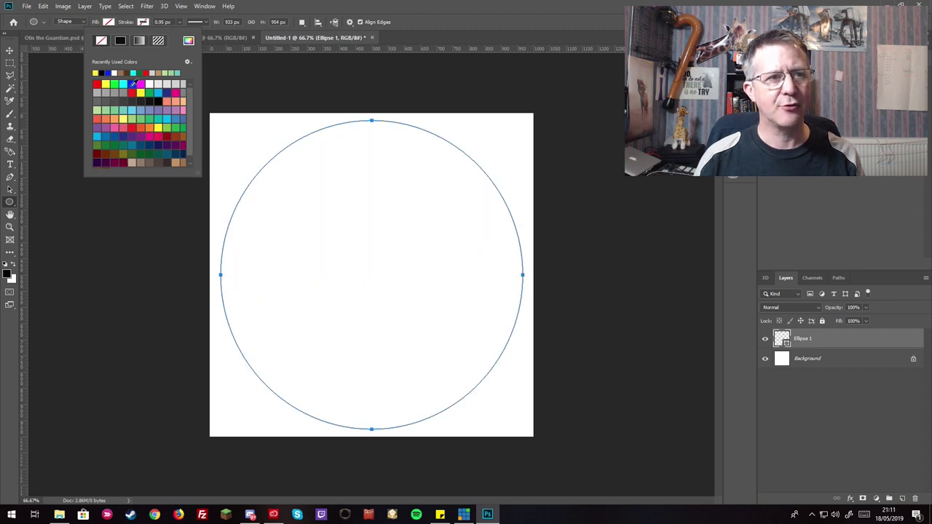
left_click(130, 84)
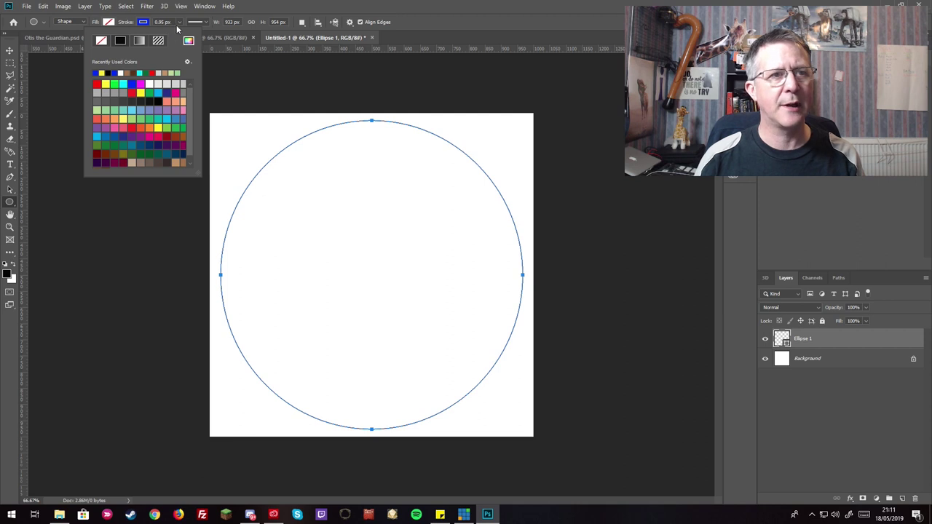
left_click(177, 28)
left_click(155, 23)
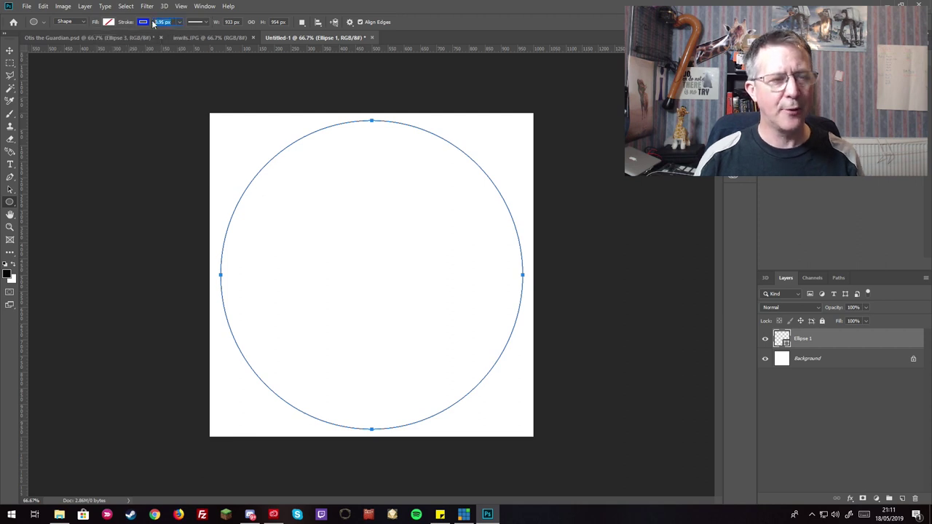
type("3")
key("Return")
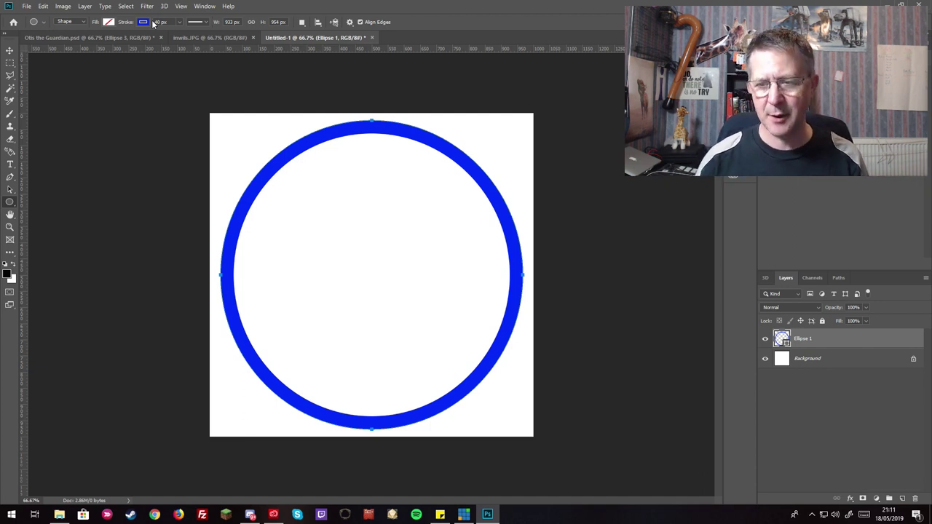
left_click(914, 361)
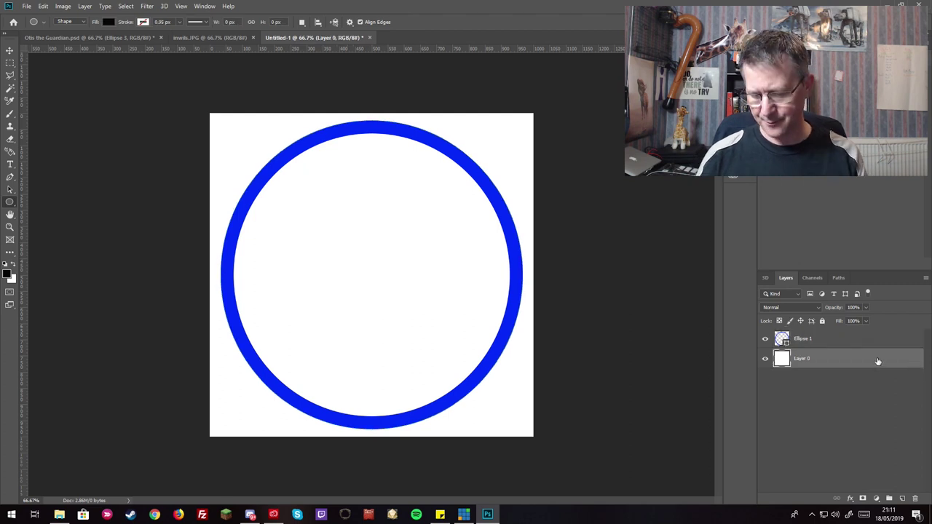
key("Delete")
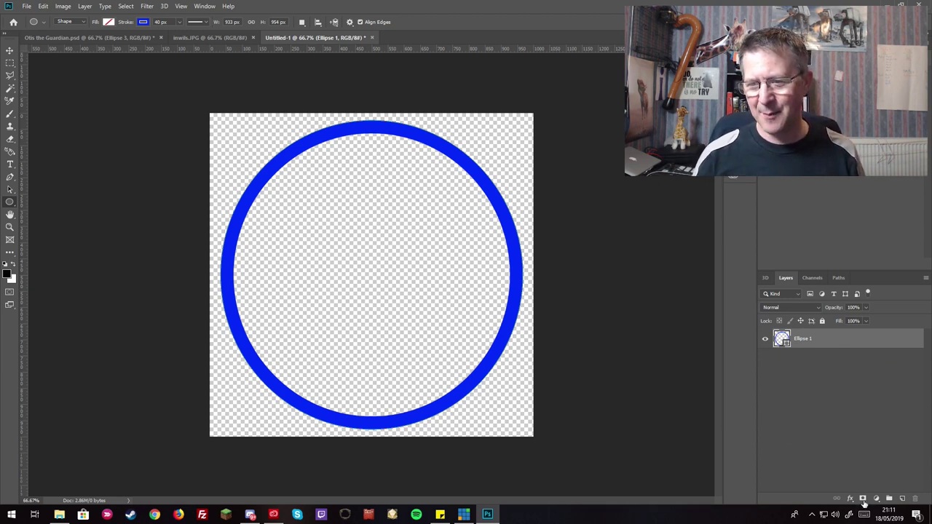
Step: Add Bevel & Emboss to the ring with 511% depth and 35 px size
left_click(854, 502)
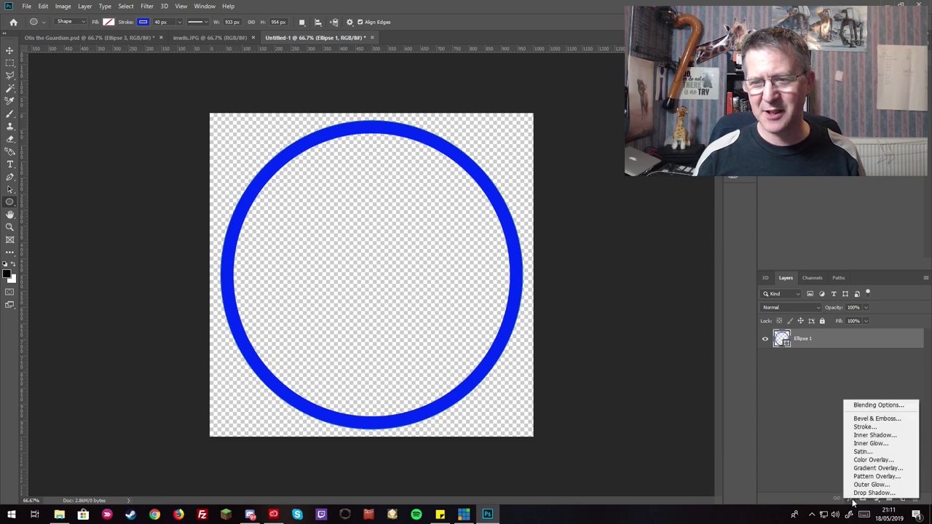
left_click(858, 420)
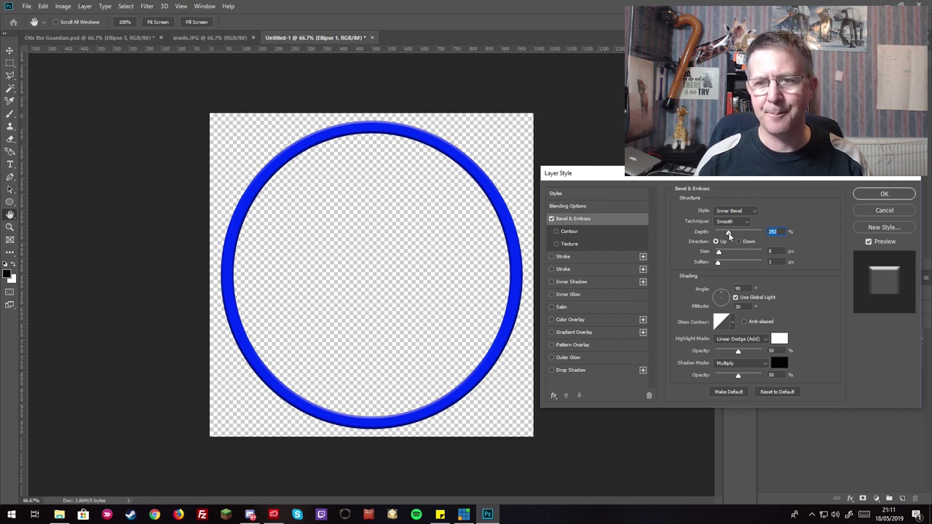
left_click_drag(729, 235, 721, 256)
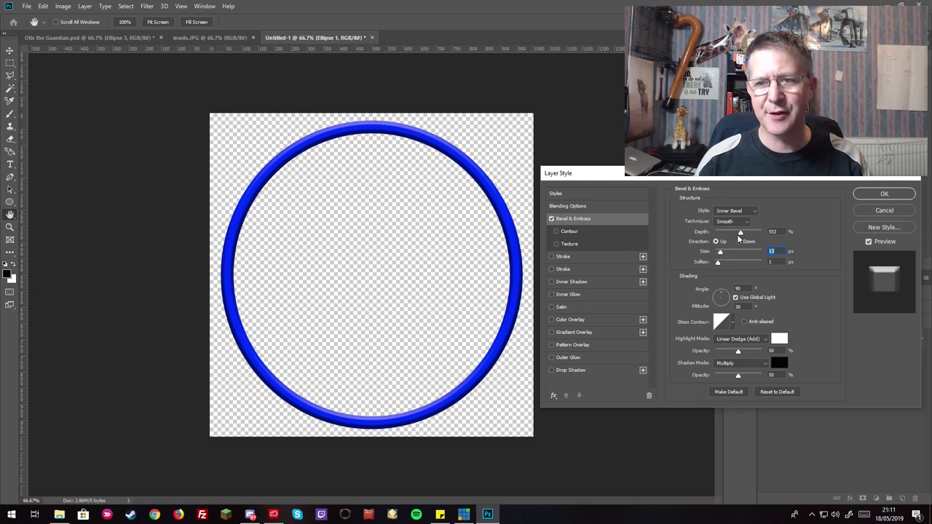
left_click_drag(744, 237, 724, 255)
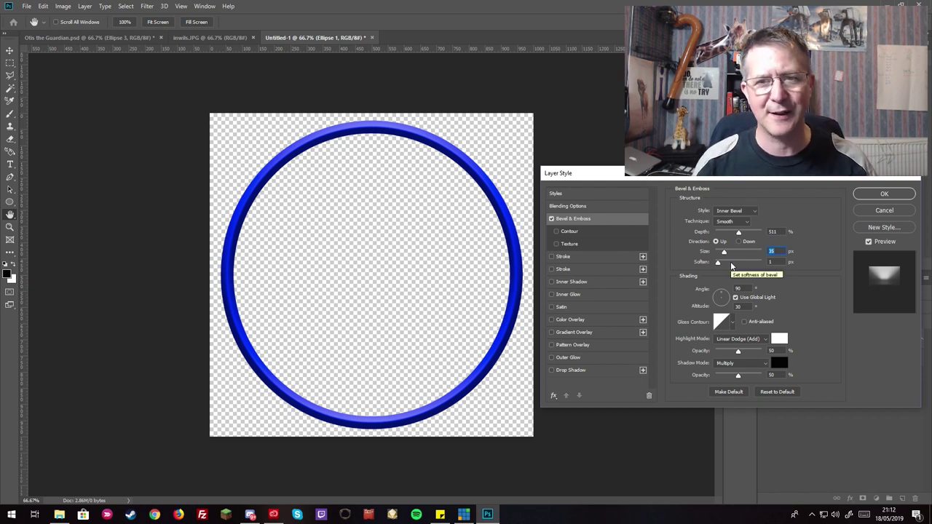
left_click(888, 194)
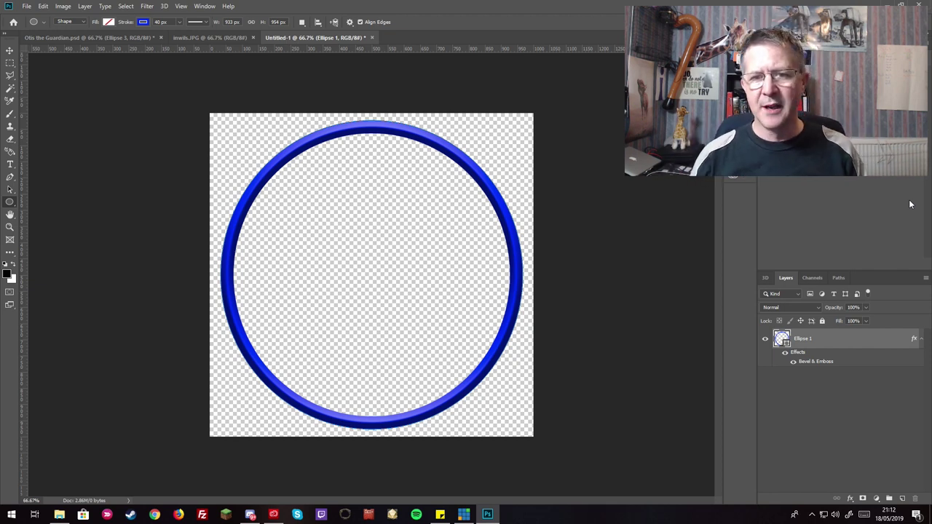
Step: Add a brown dirt Pattern Overlay and a 24%-scale bevel Texture to the ring
left_click(850, 499)
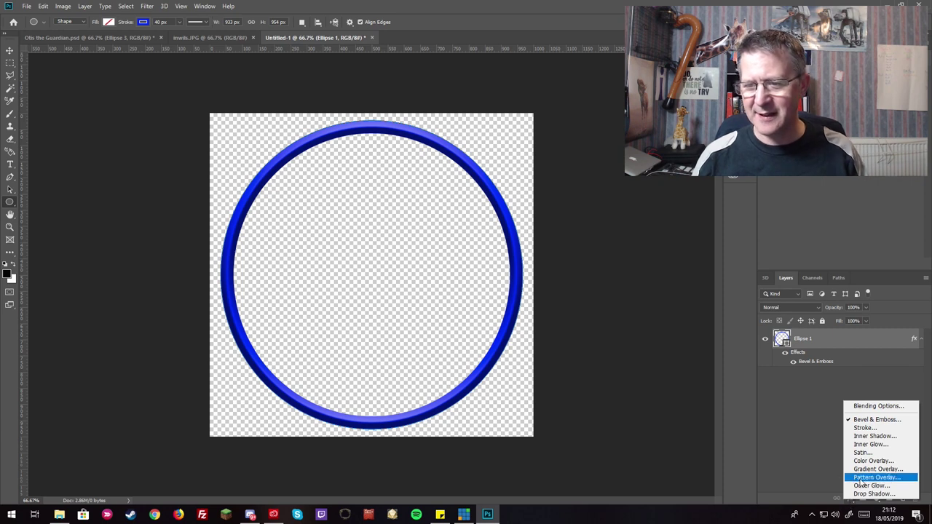
left_click(863, 477)
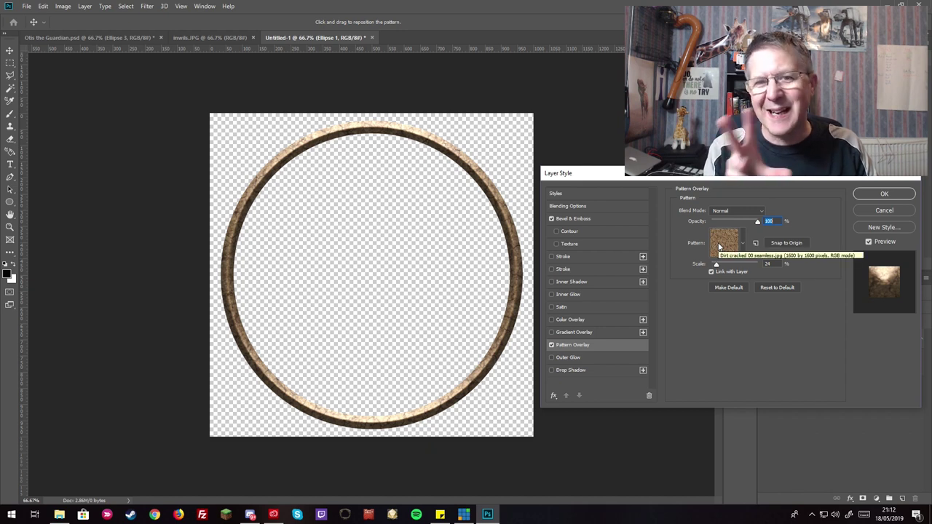
left_click(593, 218)
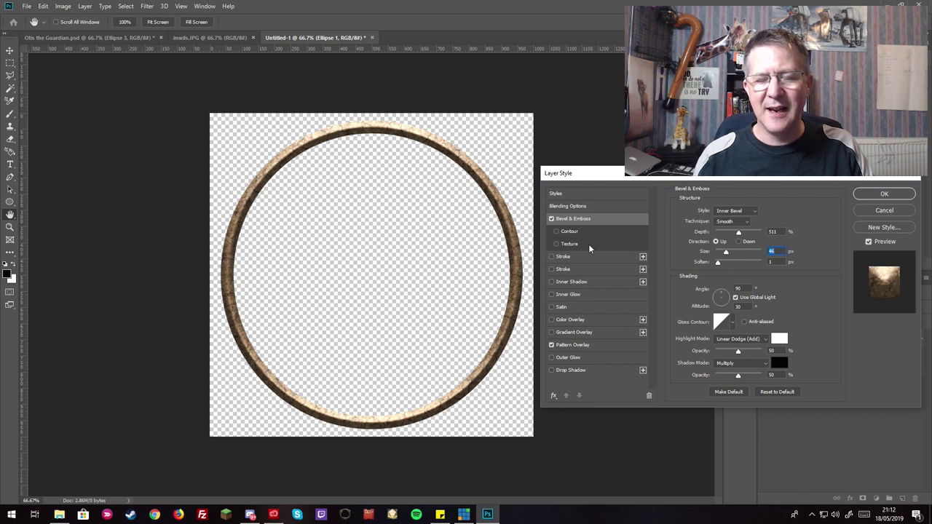
left_click(583, 348)
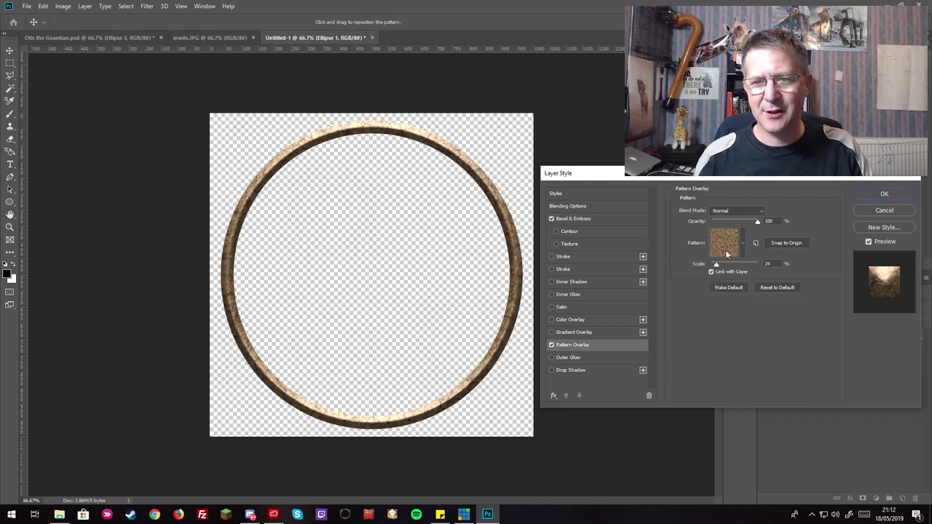
left_click(556, 245)
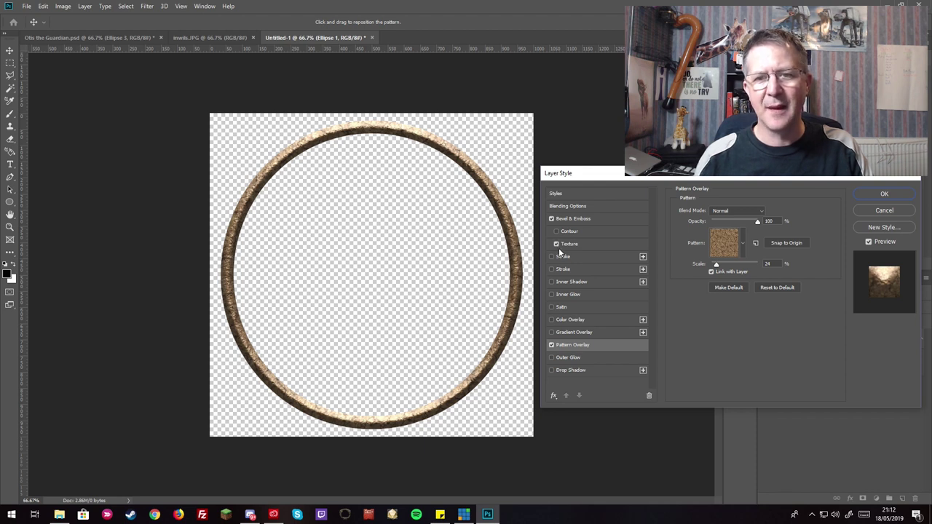
left_click(567, 246)
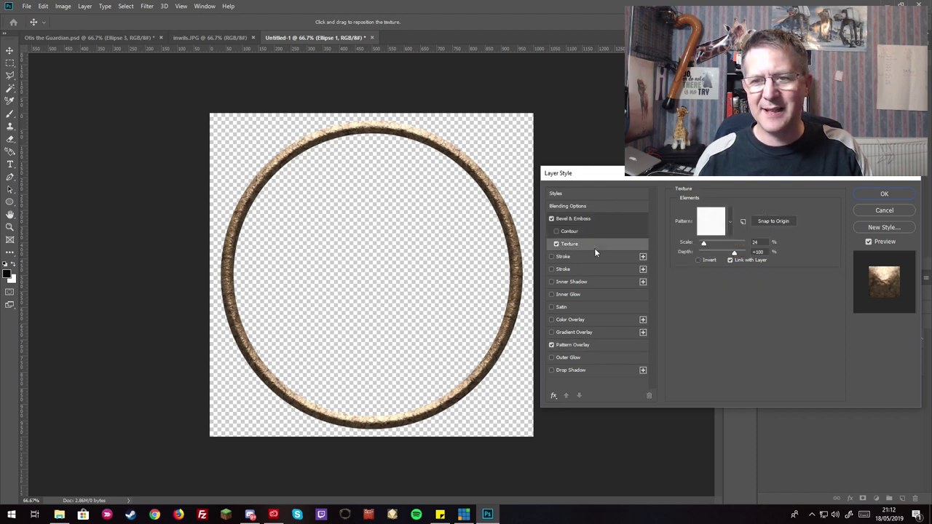
left_click(731, 229)
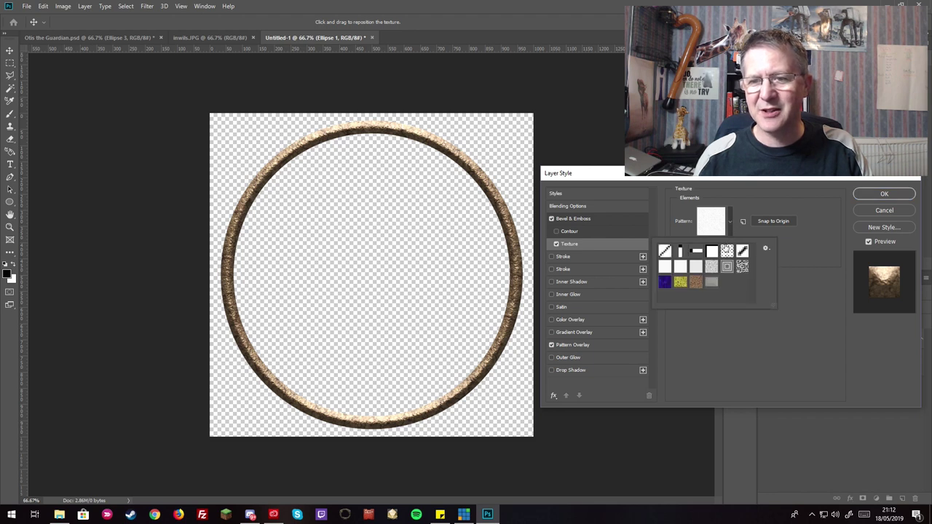
left_click(809, 333)
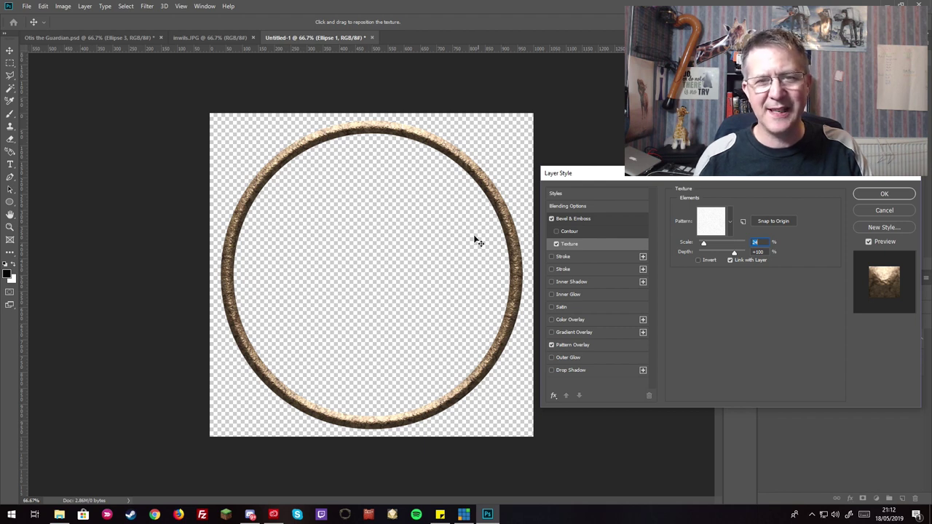
left_click(881, 194)
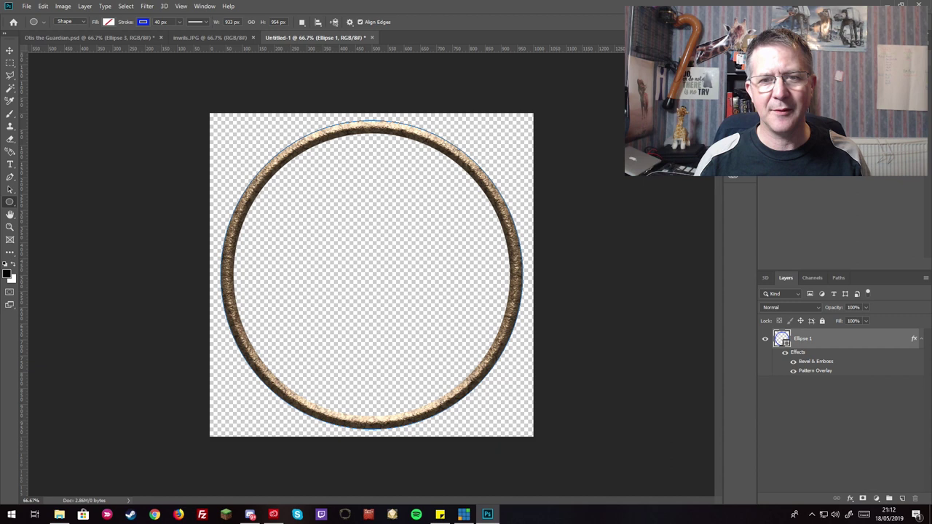
Step: Try stroke widths of 210.46, 34.56 and 39.69 px, then settle on 50 px
type("210.46")
key("Return")
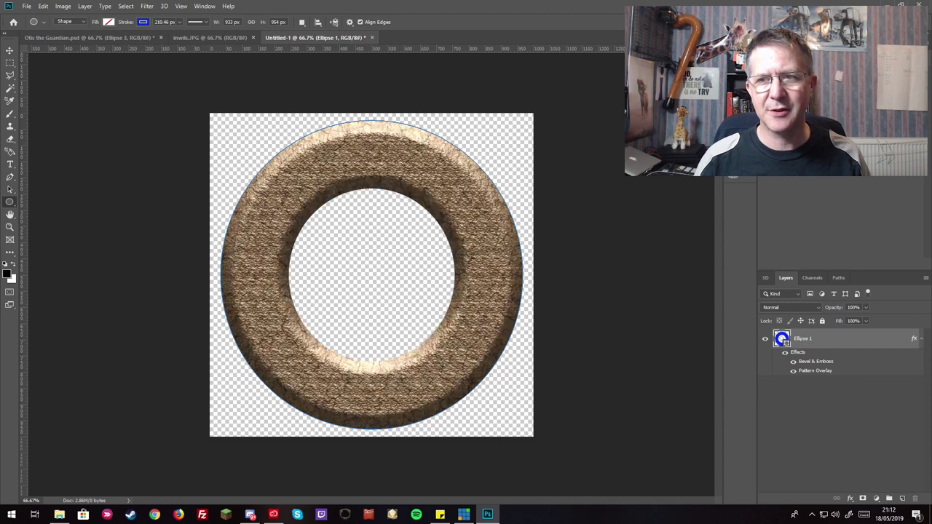
type("34.56")
key("Return")
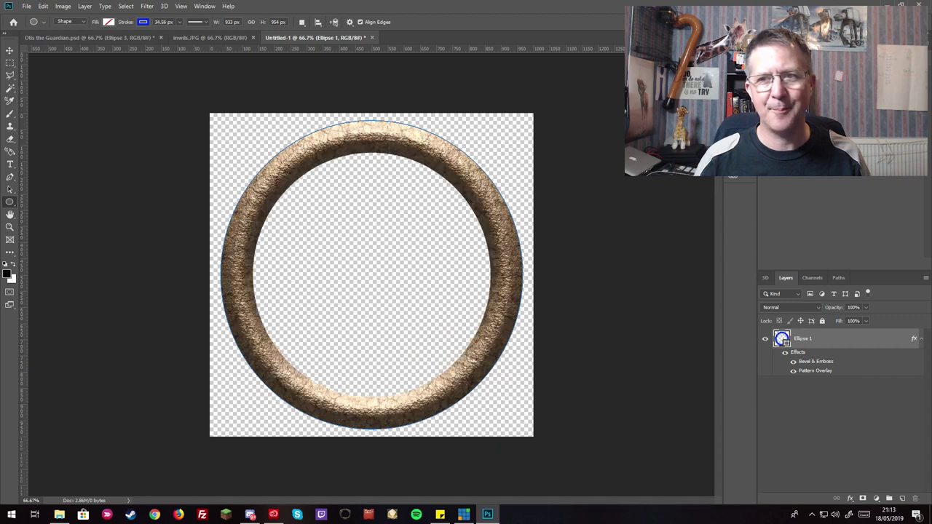
type("39.69")
key("Return")
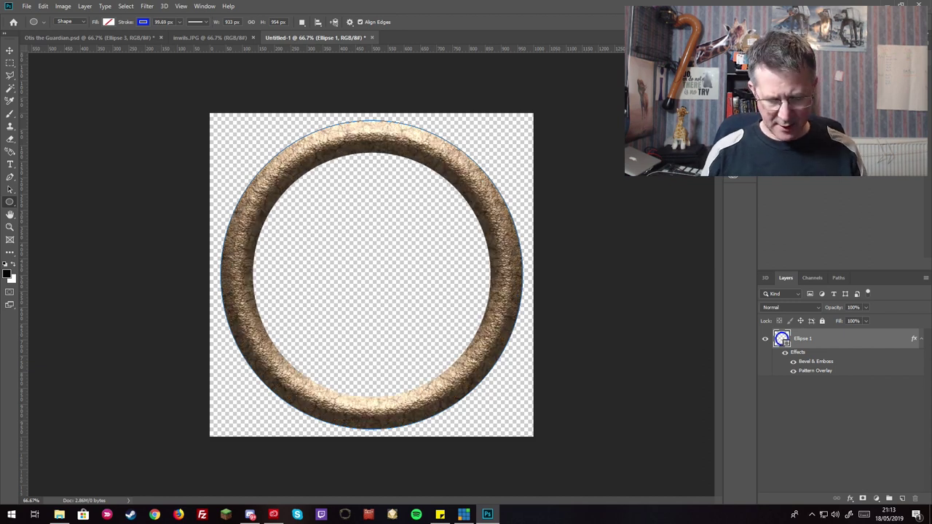
type("50")
key("Return")
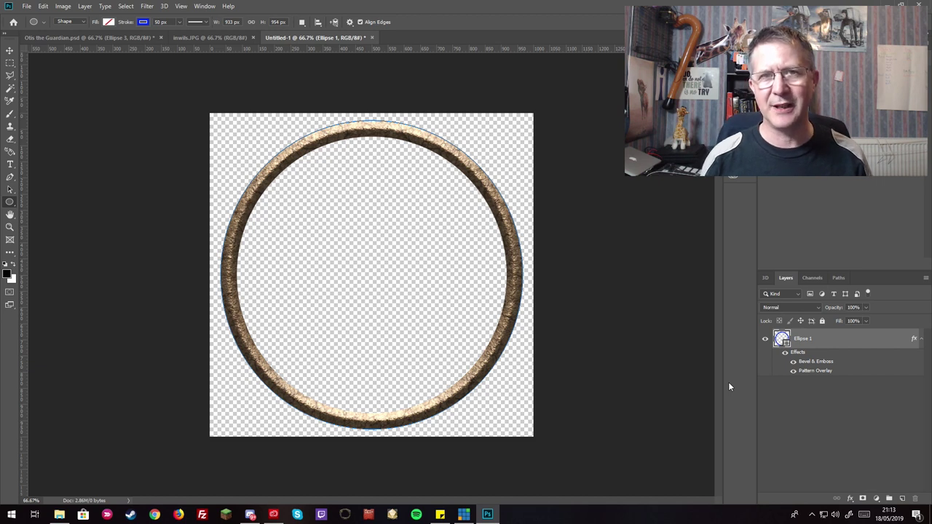
Step: Rasterize the Ellipse 1 ring layer via its Layers panel context menu
right_click(818, 342)
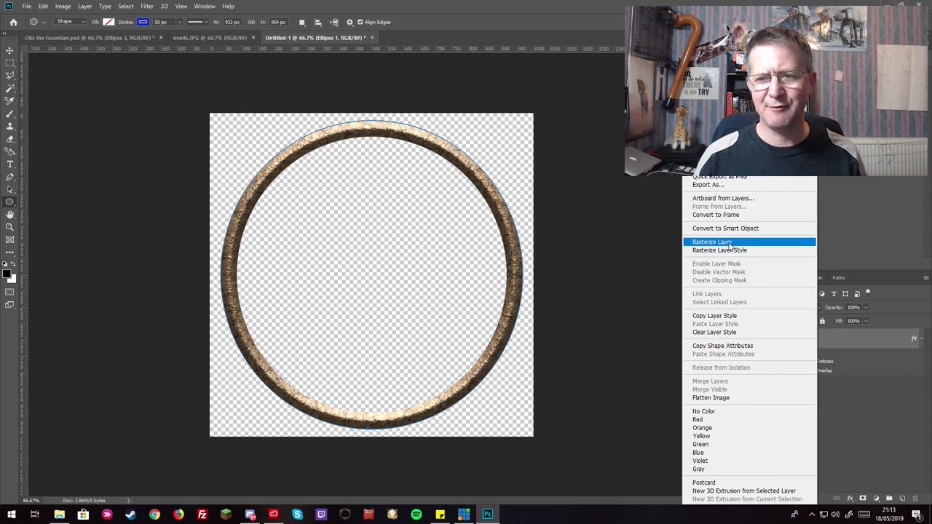
left_click(728, 243)
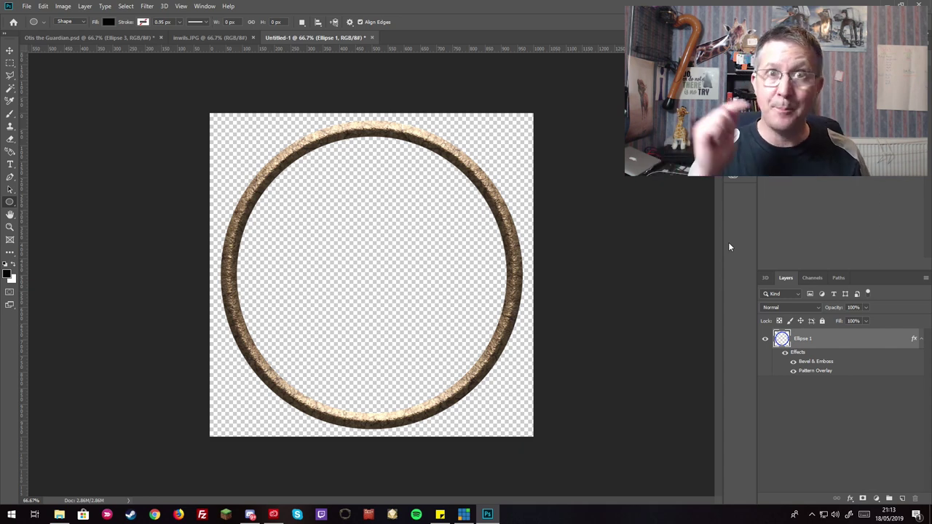
Step: Select the entire portrait photo and unlock its Background as Layer 0, then return to Untitled-1
left_click(206, 35)
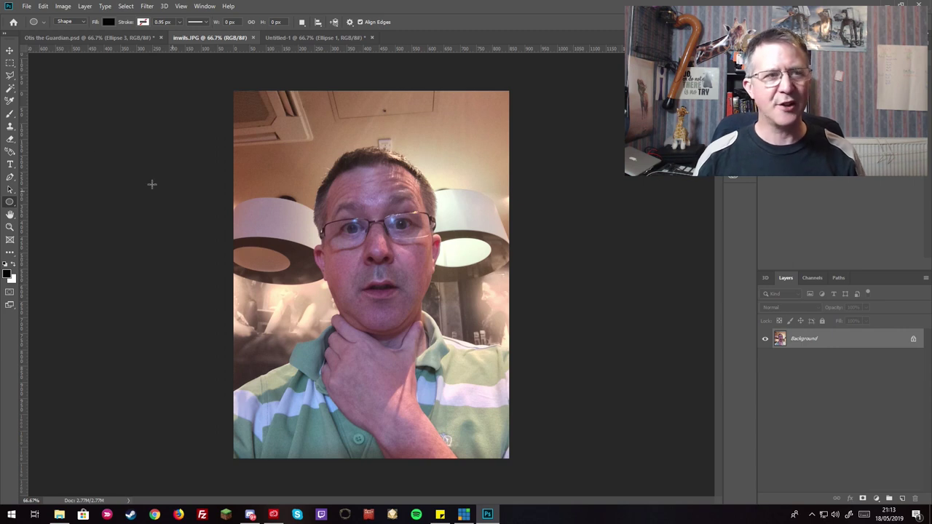
left_click(9, 63)
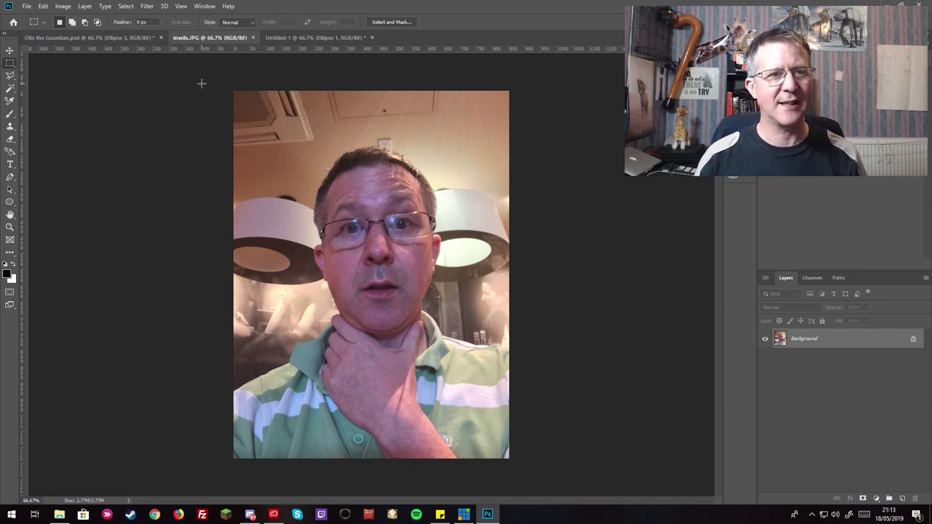
left_click_drag(209, 79, 515, 459)
left_click(913, 339)
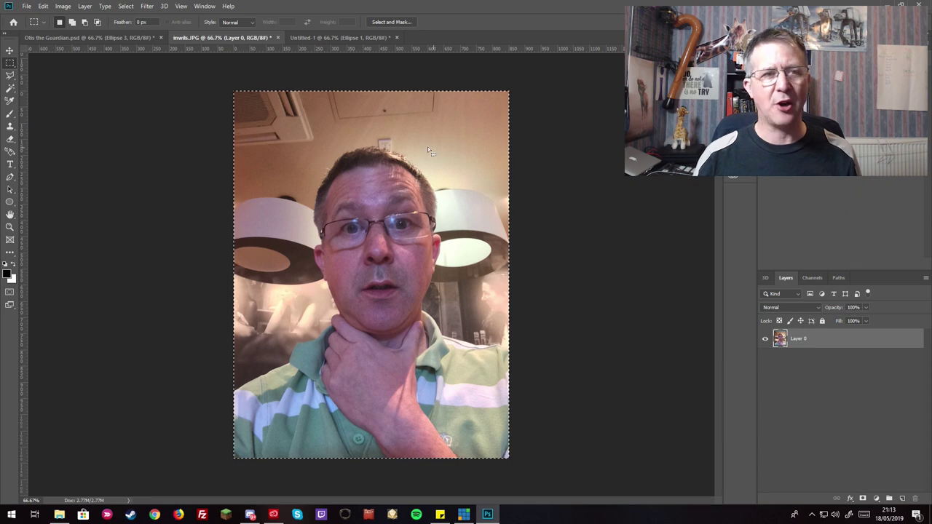
left_click(320, 37)
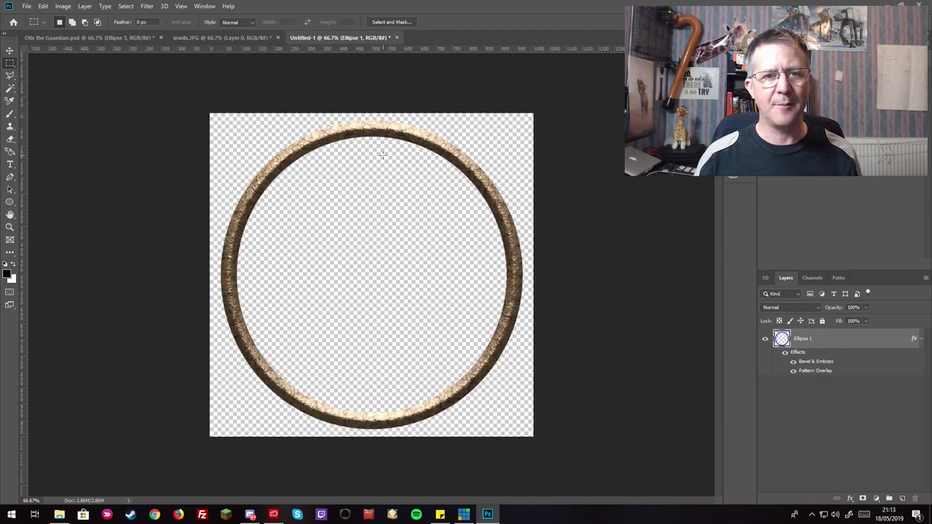
Step: Paste the photo into the ring document as Layer 1, enlarged to about 109%
key("ctrl+v")
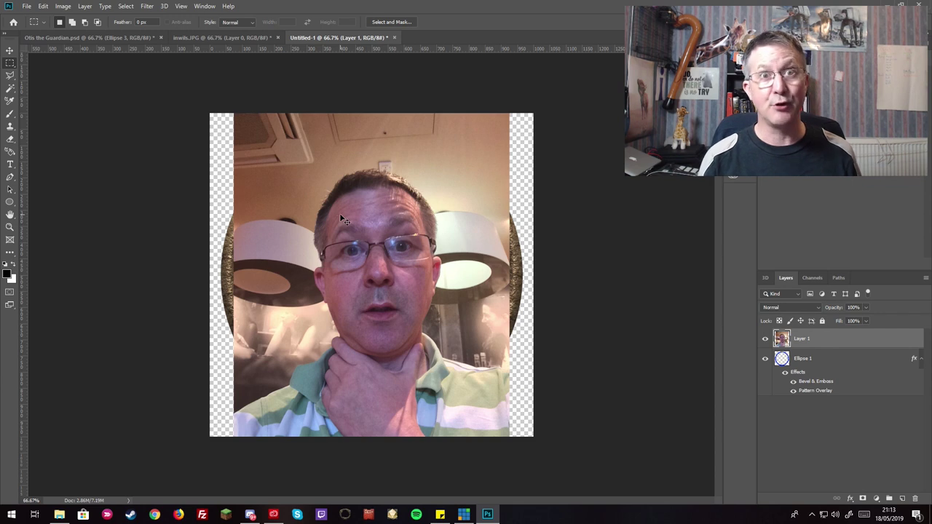
key("ctrl+t")
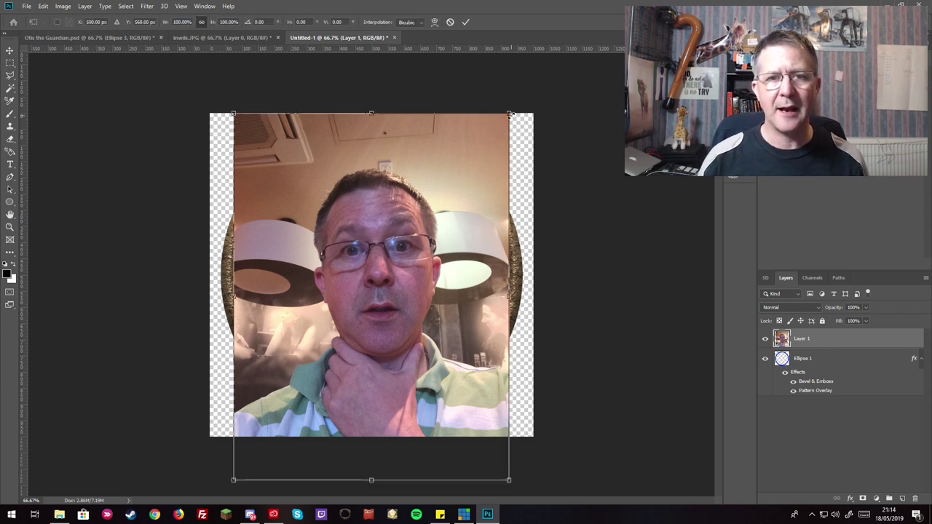
left_click_drag(511, 114, 537, 79)
left_click_drag(484, 276, 472, 285)
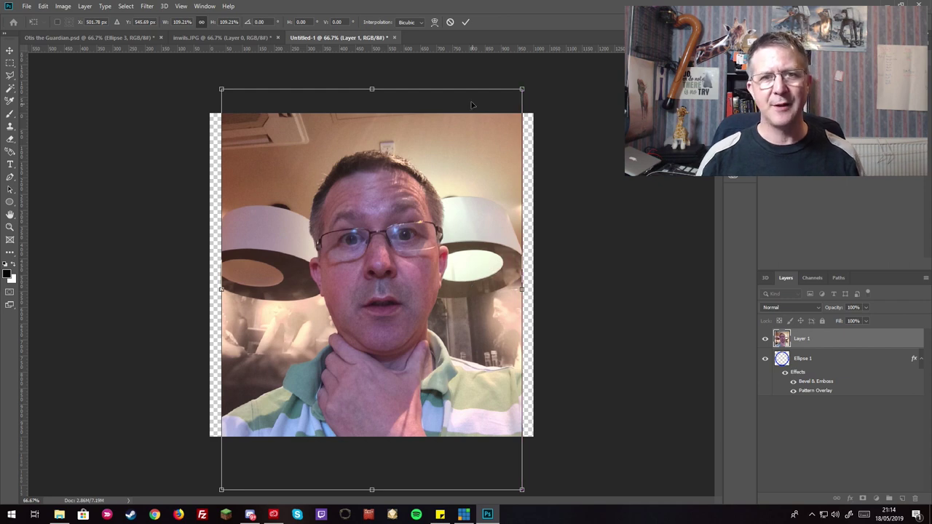
left_click(466, 22)
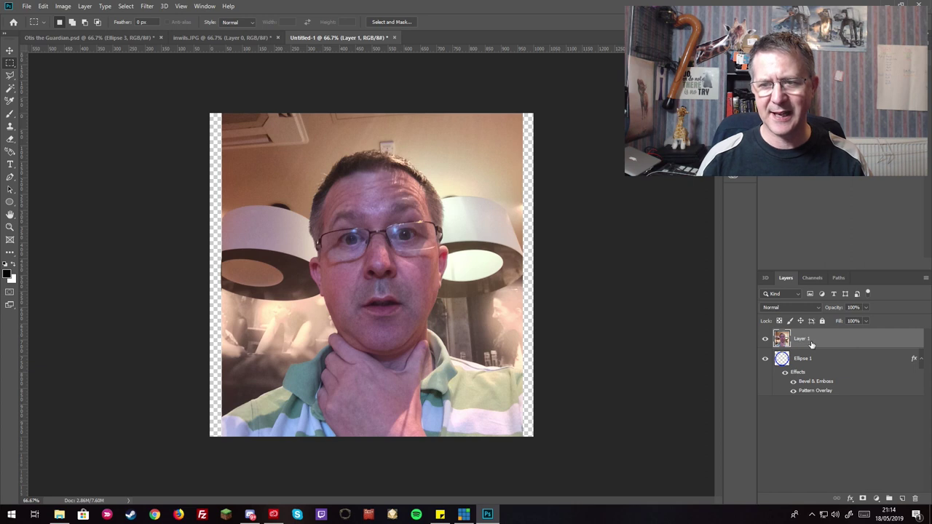
Step: Move the photo beneath the ring, reposition it and rescale to about 107.5%
left_click_drag(809, 343, 803, 393)
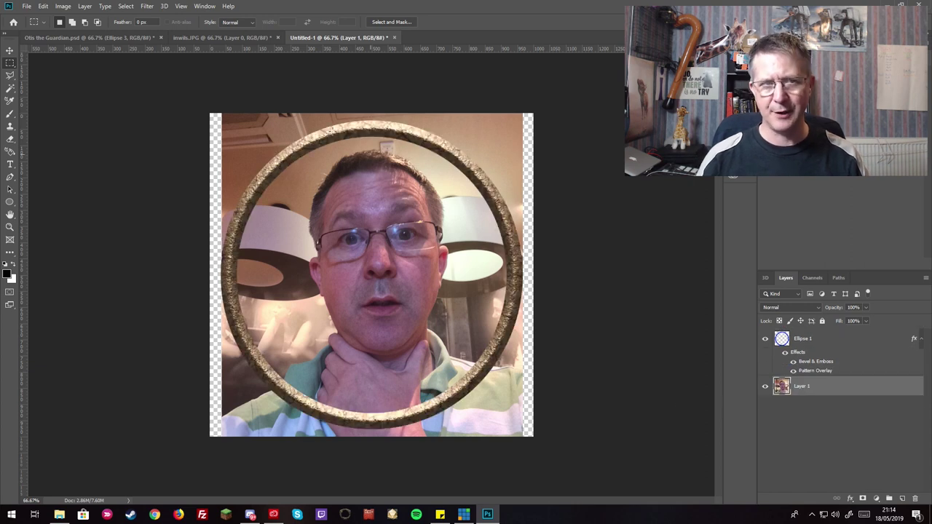
left_click(11, 53)
left_click_drag(400, 258, 390, 258)
left_click_drag(510, 290, 534, 289)
left_click_drag(450, 282, 449, 289)
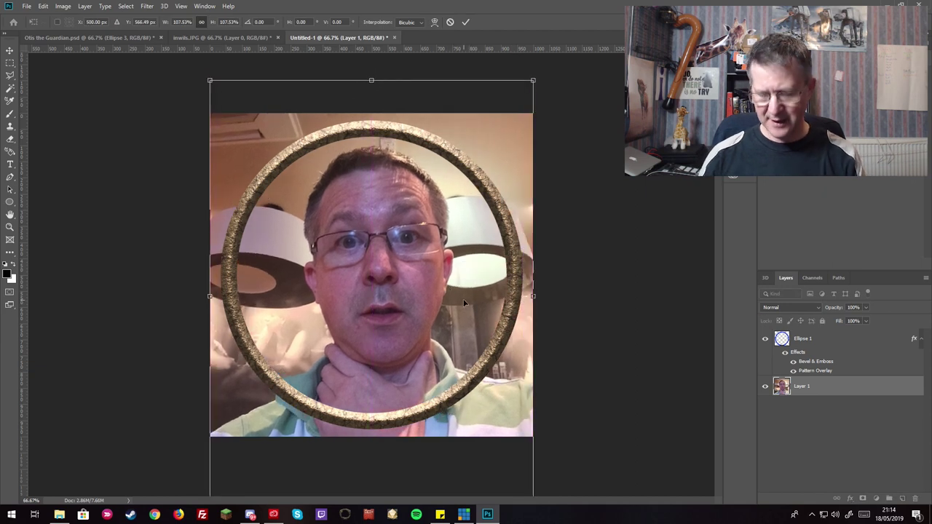
key("Left")
key("Left")
key("Left")
key("Left")
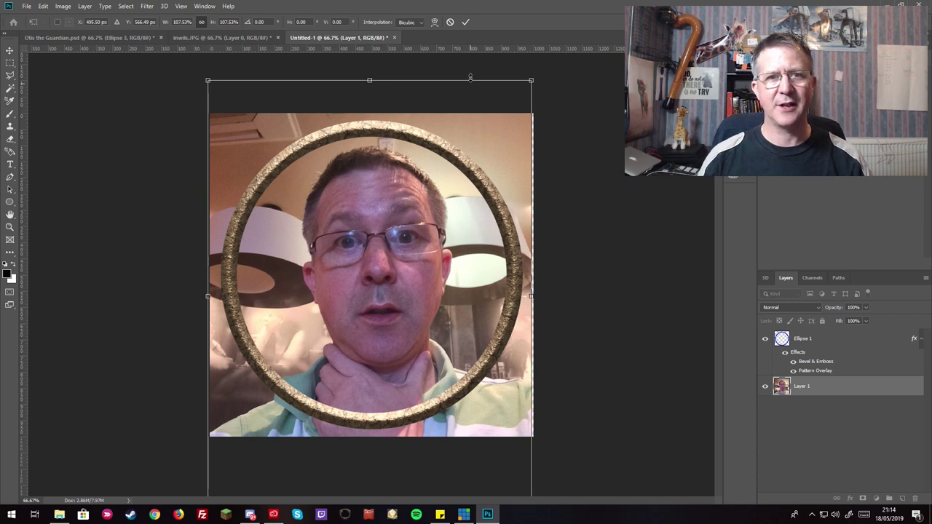
left_click(466, 25)
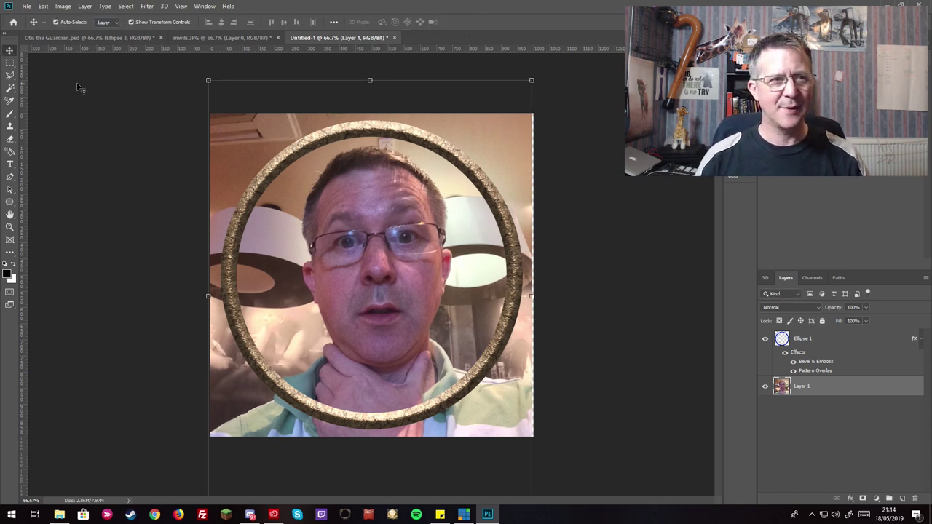
left_click(875, 464)
Step: Magic Wand-select the area outside the Ellipse 1 ring, delete it from Layer 1, then deselect
left_click(819, 345)
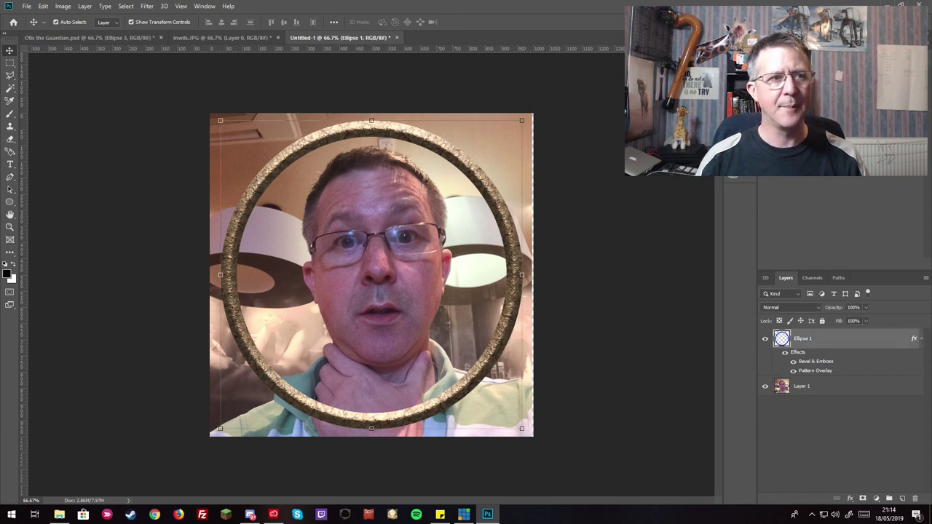
left_click(11, 93)
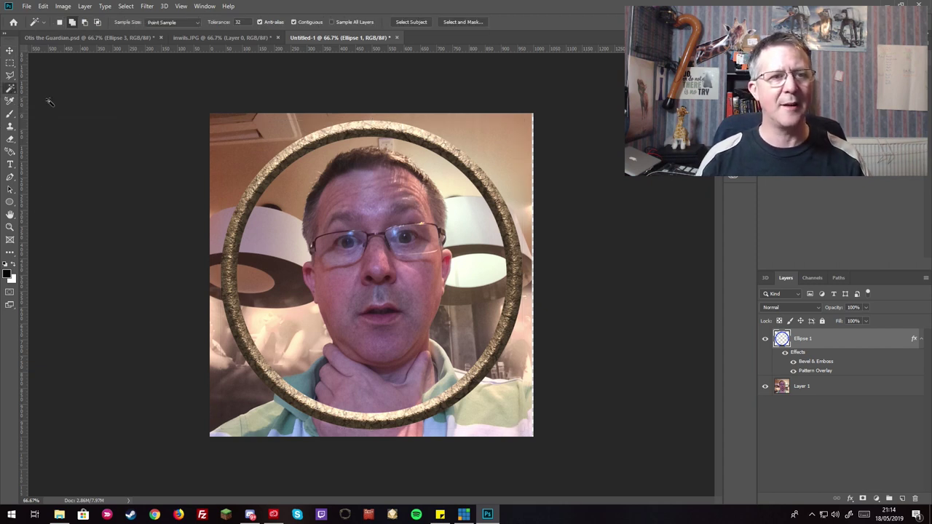
left_click(242, 151)
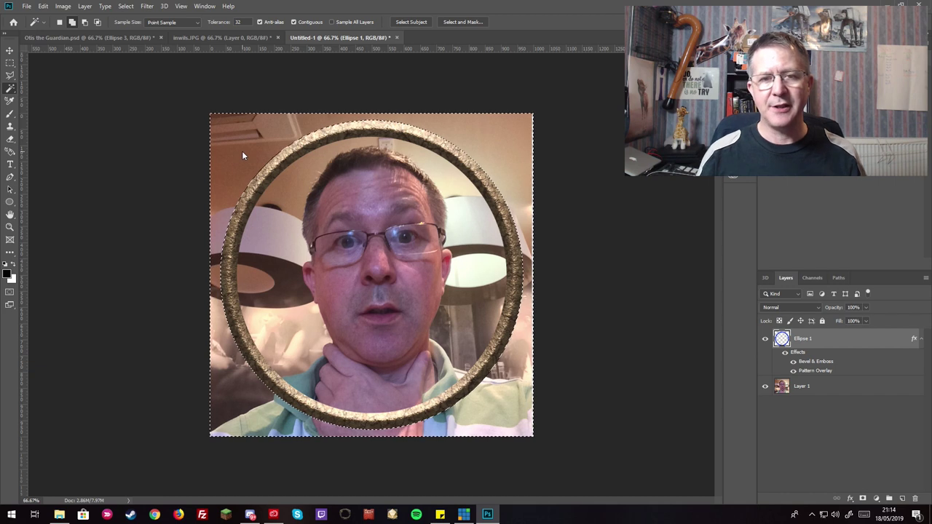
left_click(814, 389)
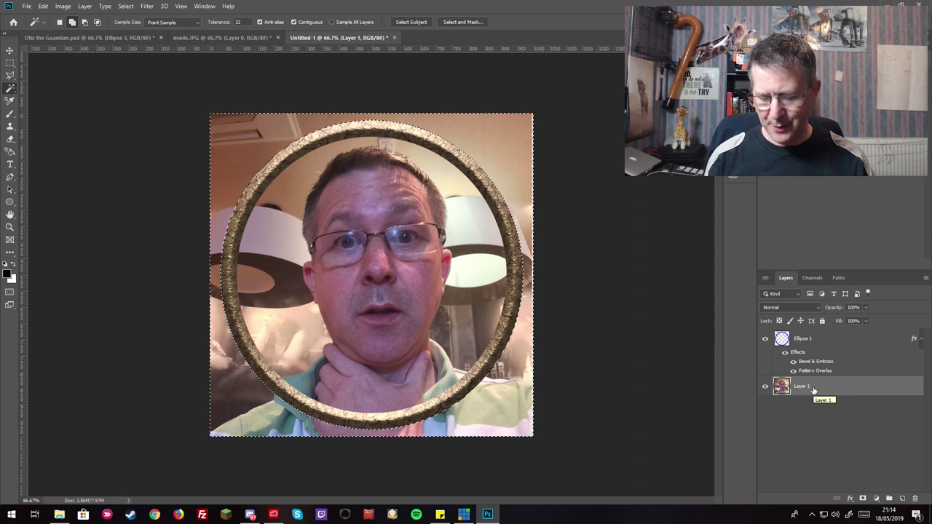
key("Delete")
key("ctrl+d")
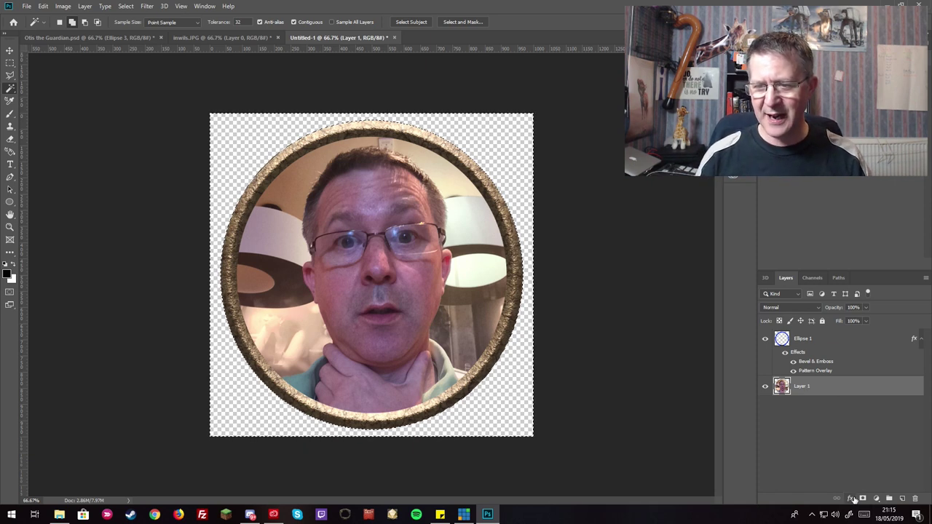
Step: Add a dark green (044b04) Color Overlay effect to the Ellipse 1 ring layer
left_click(828, 342)
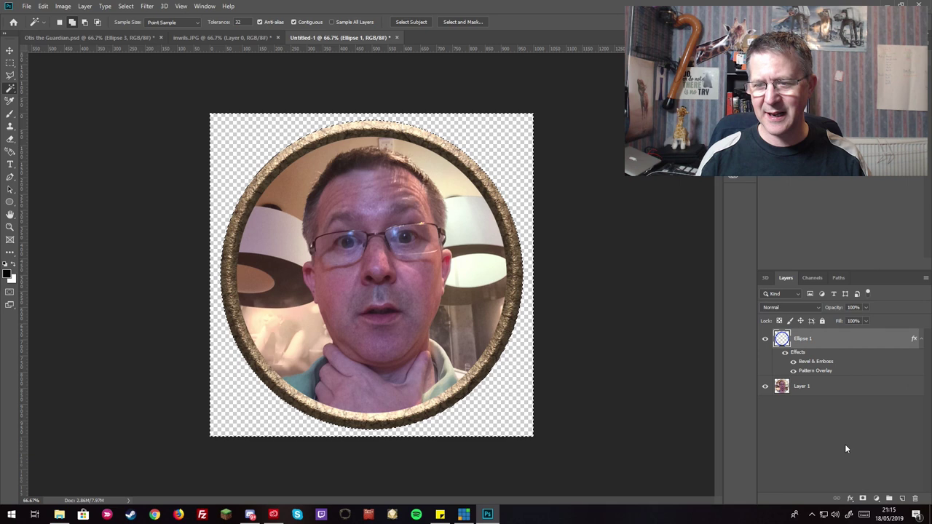
left_click(850, 498)
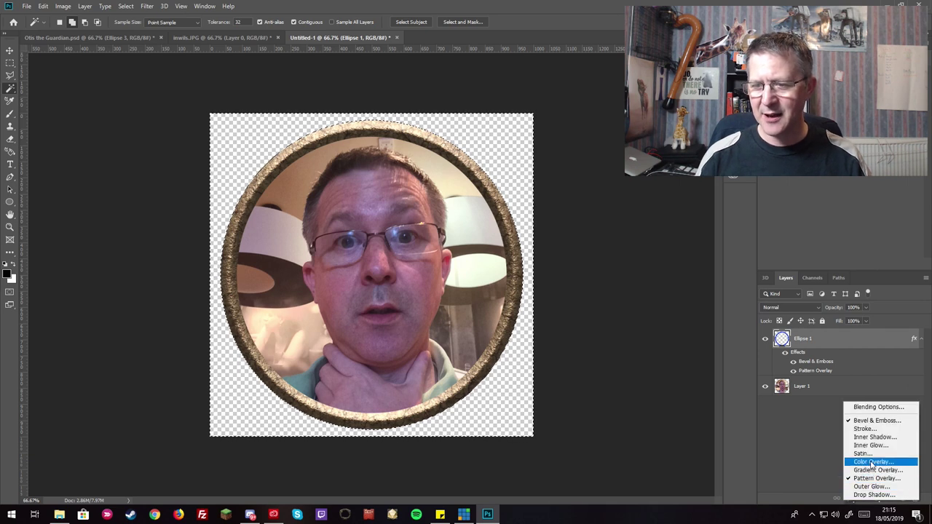
left_click(872, 462)
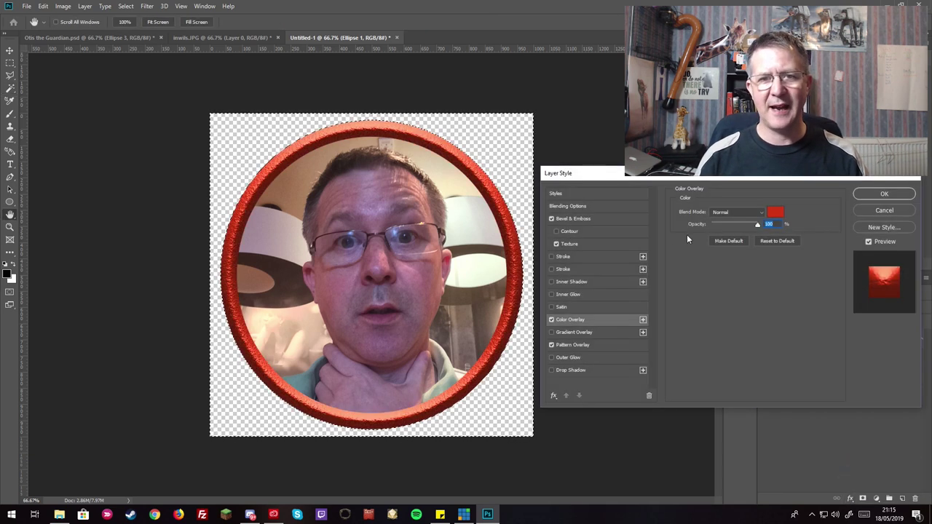
left_click(776, 213)
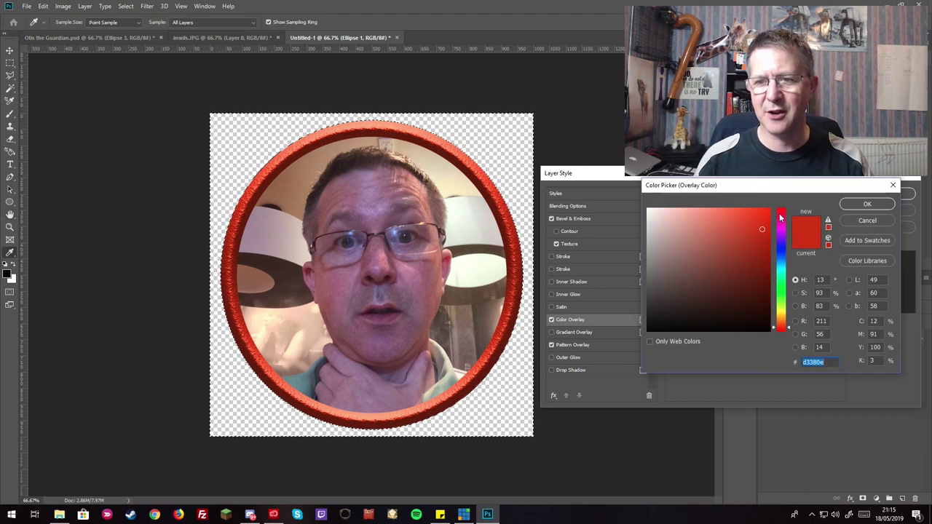
left_click(783, 249)
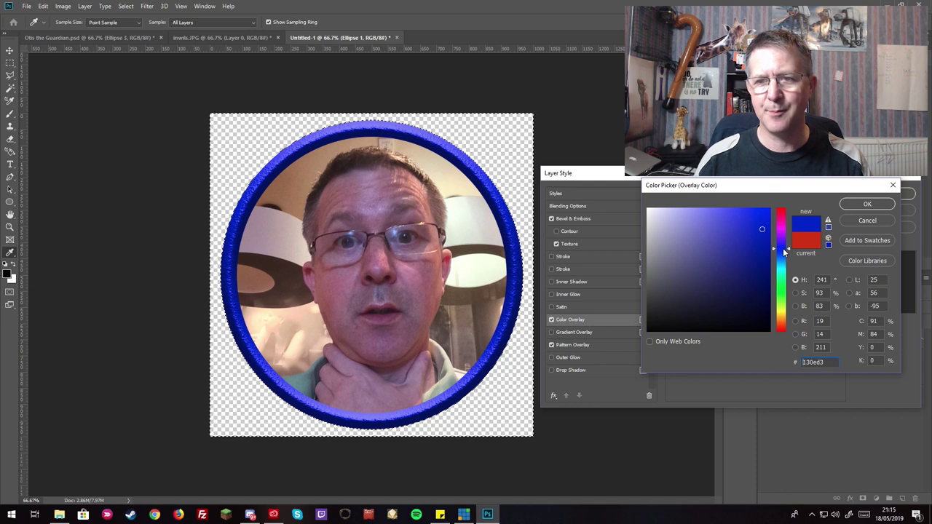
left_click_drag(740, 260, 752, 278)
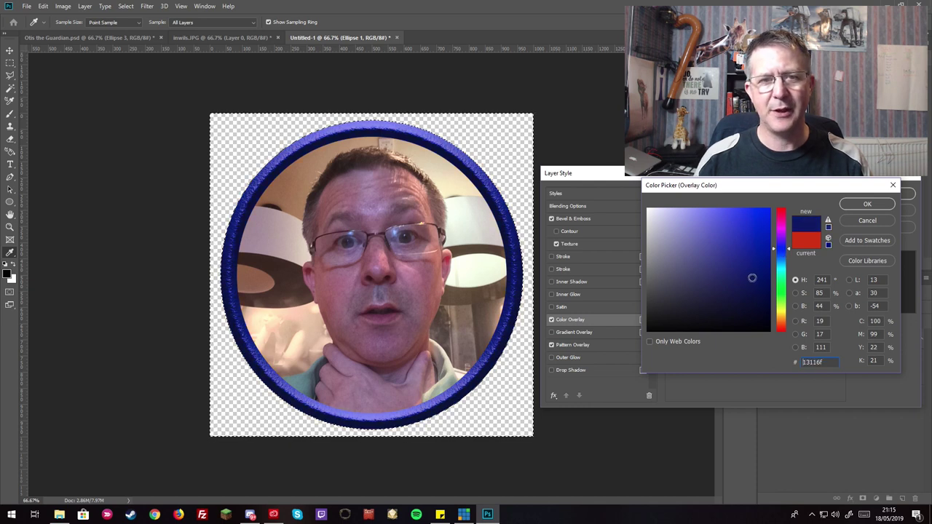
left_click(782, 291)
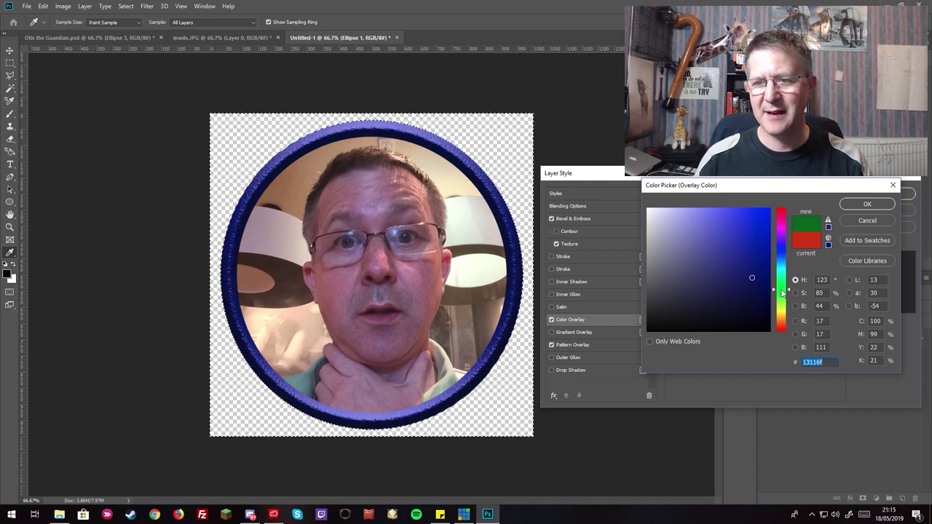
left_click(766, 298)
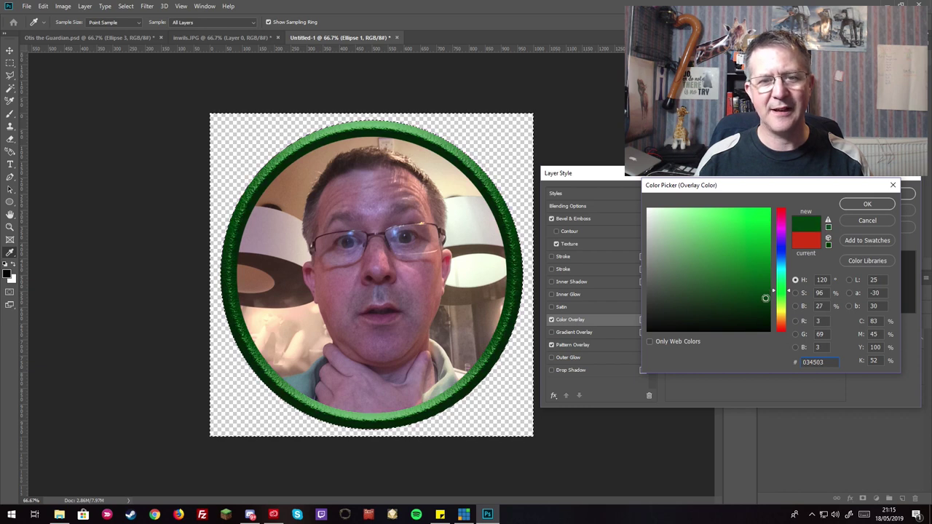
left_click_drag(766, 297, 765, 294)
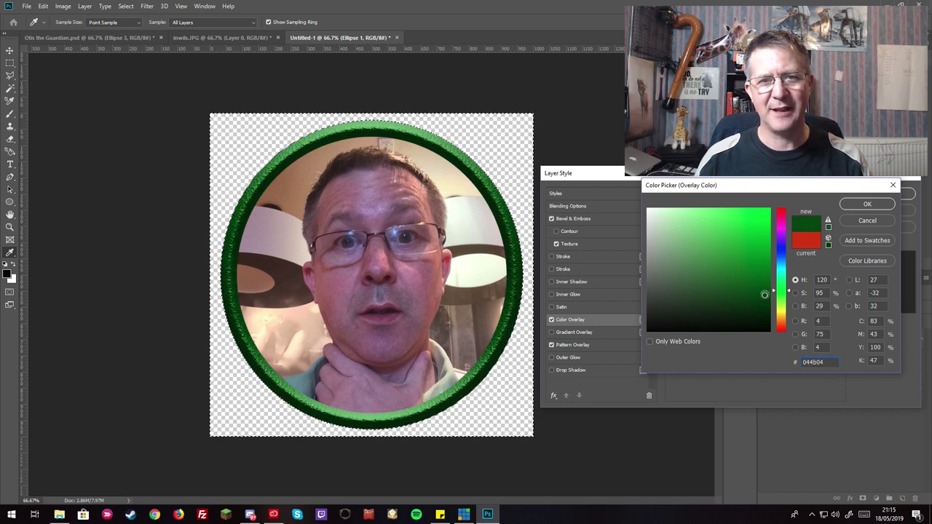
left_click(861, 207)
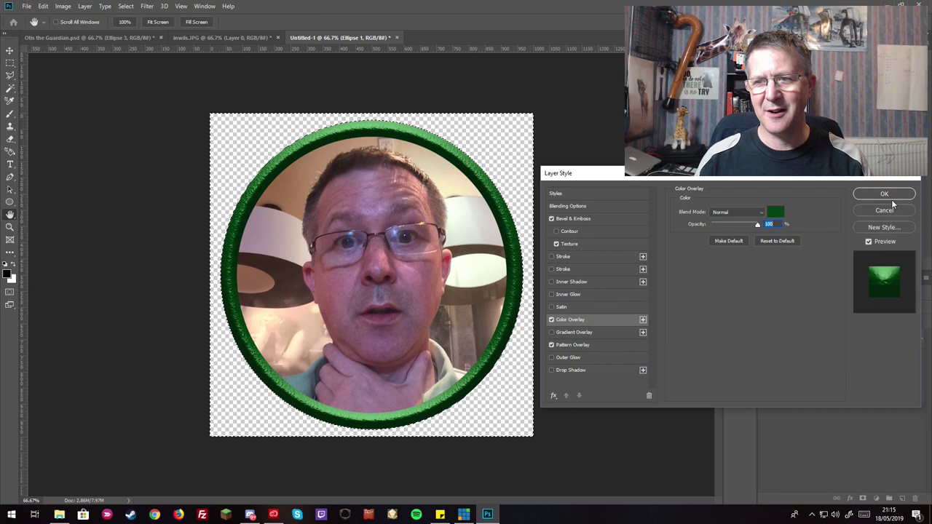
left_click(888, 195)
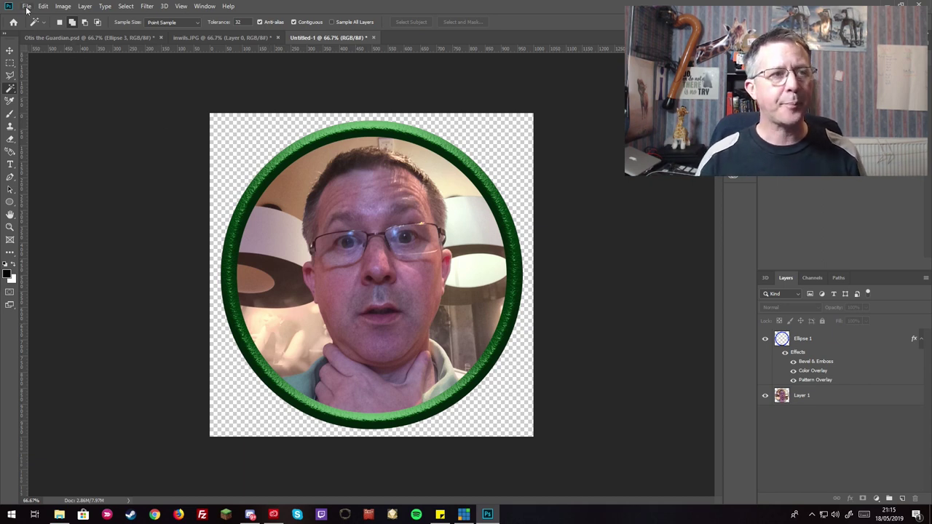
left_click(26, 6)
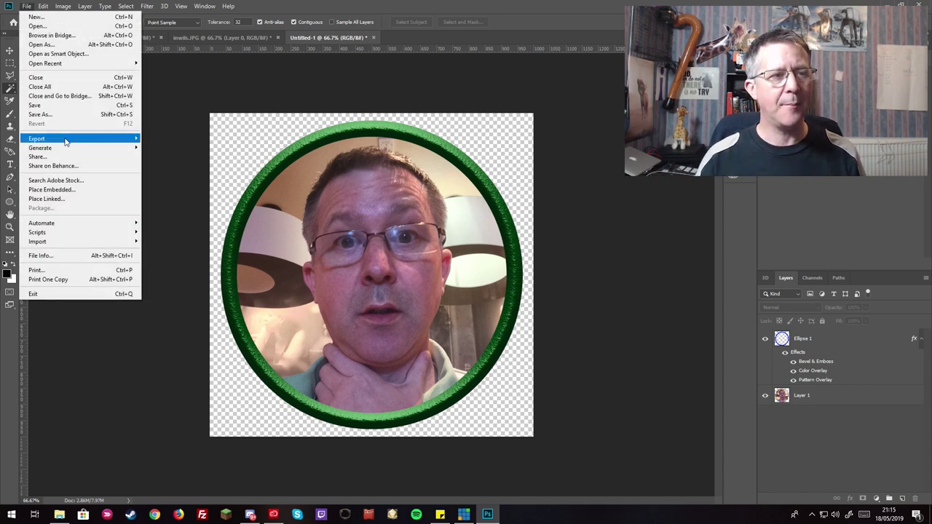
mouse_move(66, 141)
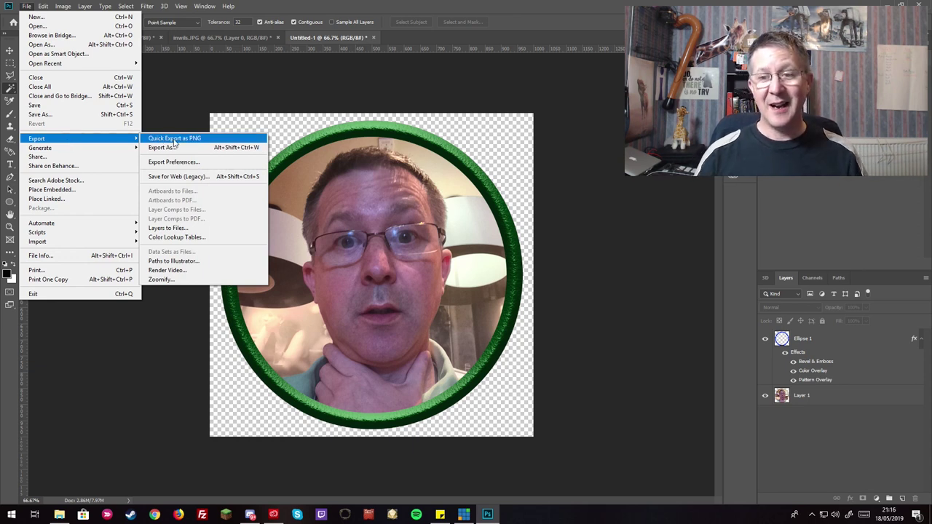
left_click(562, 220)
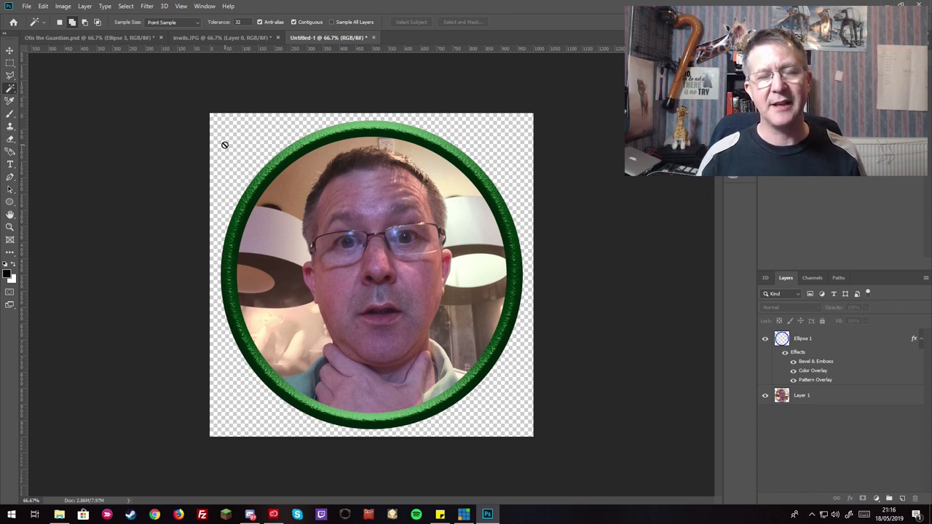
left_click(802, 399)
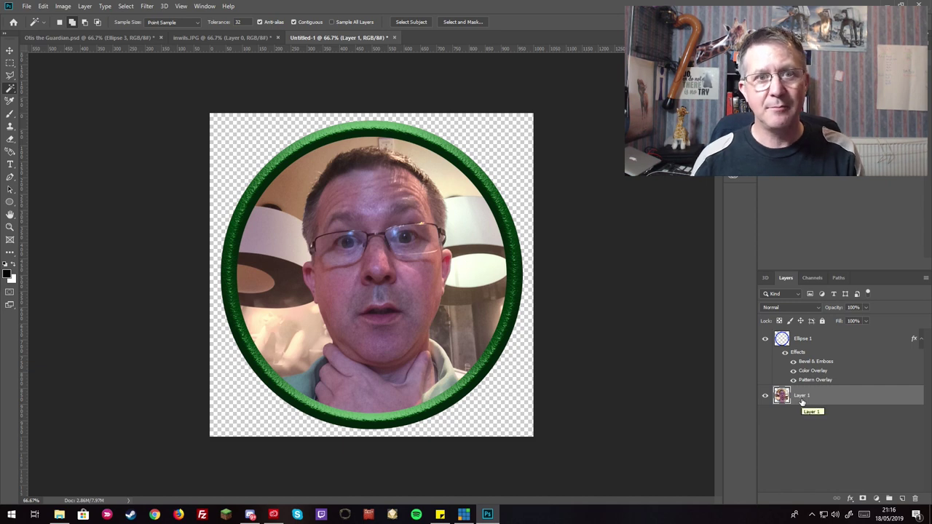
left_click(766, 339)
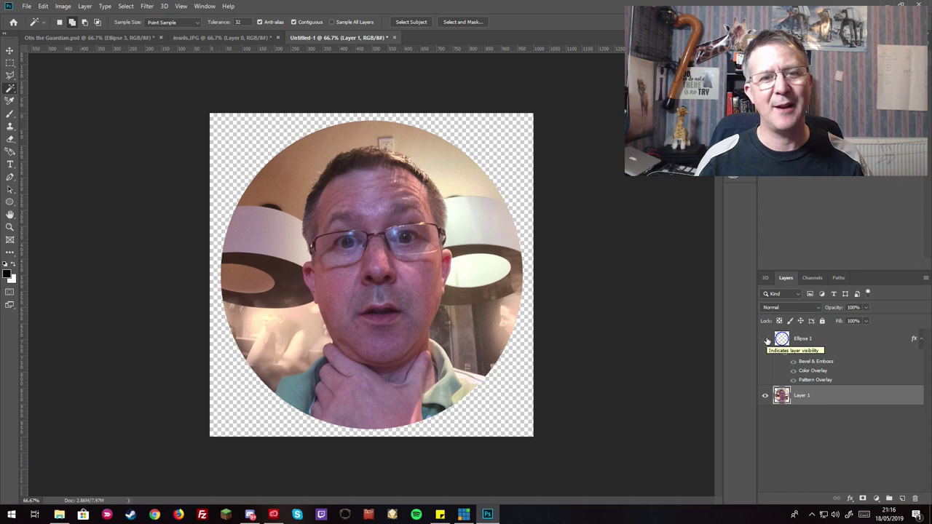
left_click(766, 340)
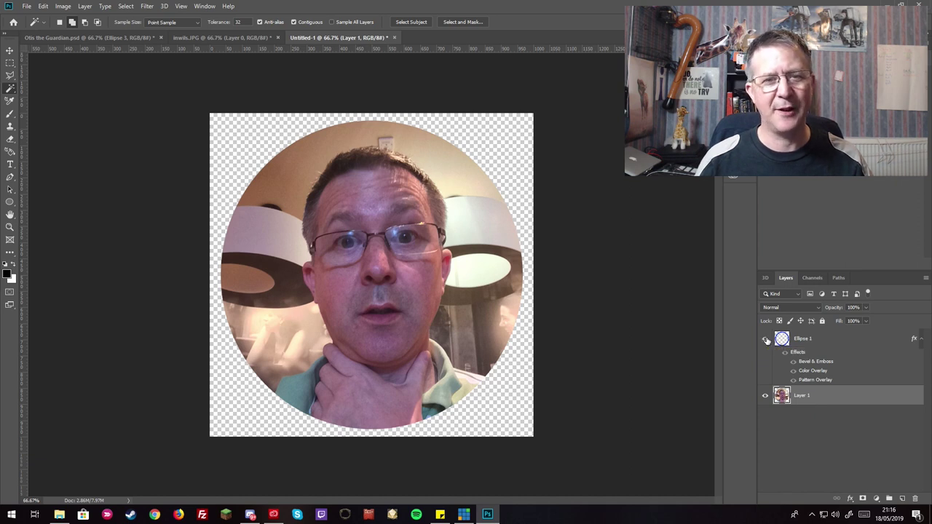